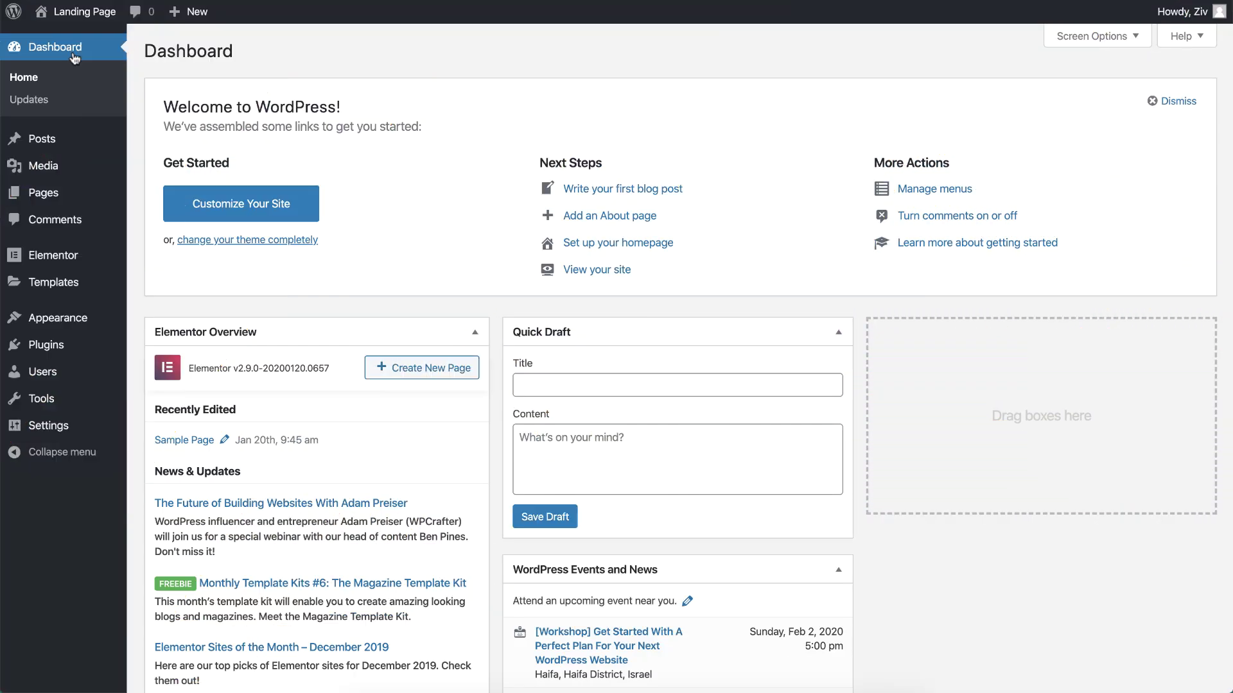
- Add a new WordPress page from Pages and title it 'The Flower Shop'
mouse_move(77, 193)
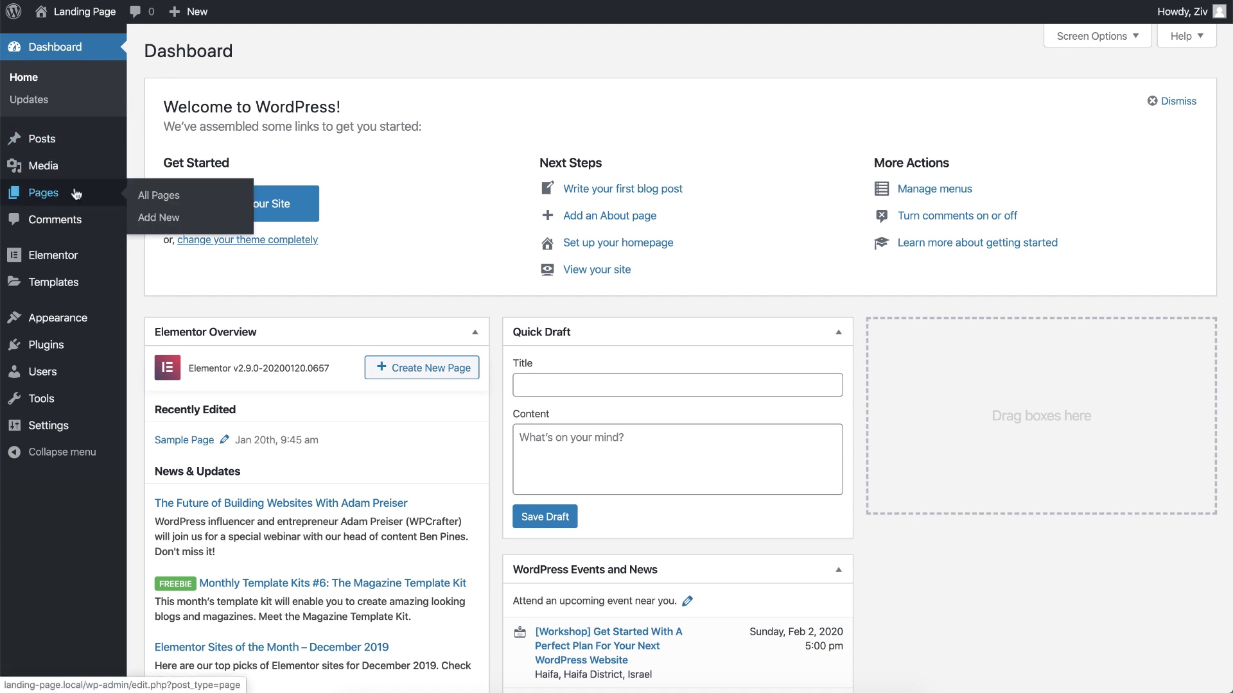
click(147, 217)
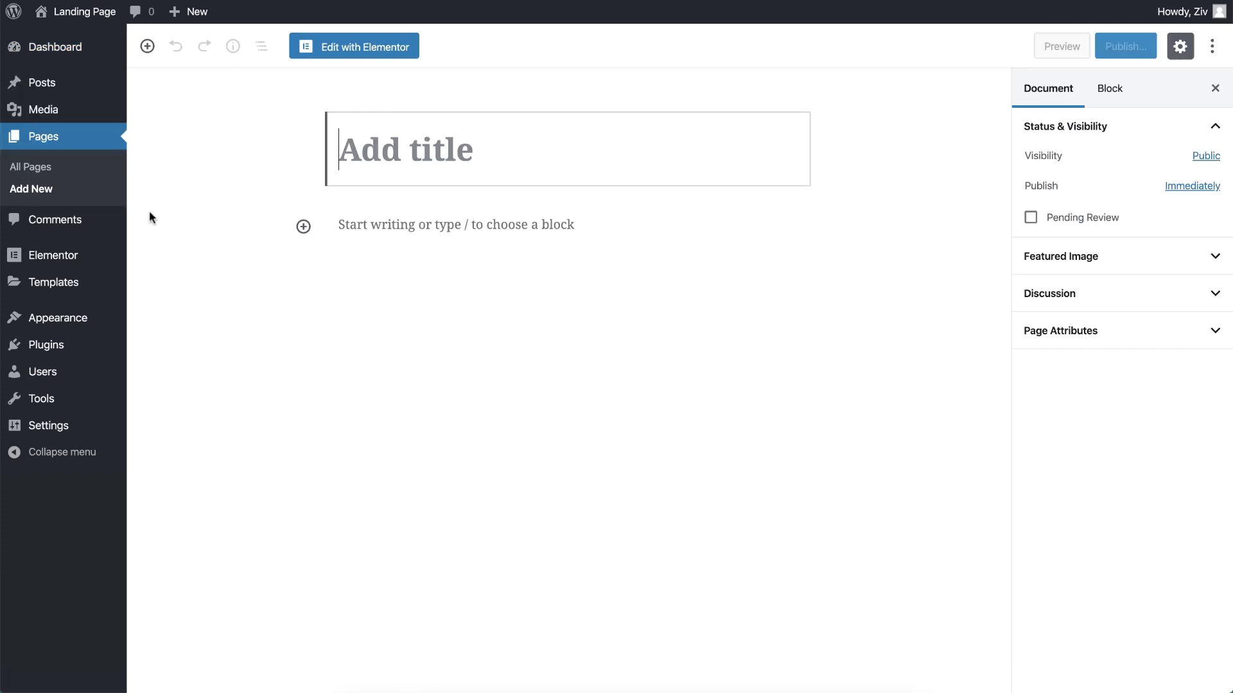
text(The Flower Shop)
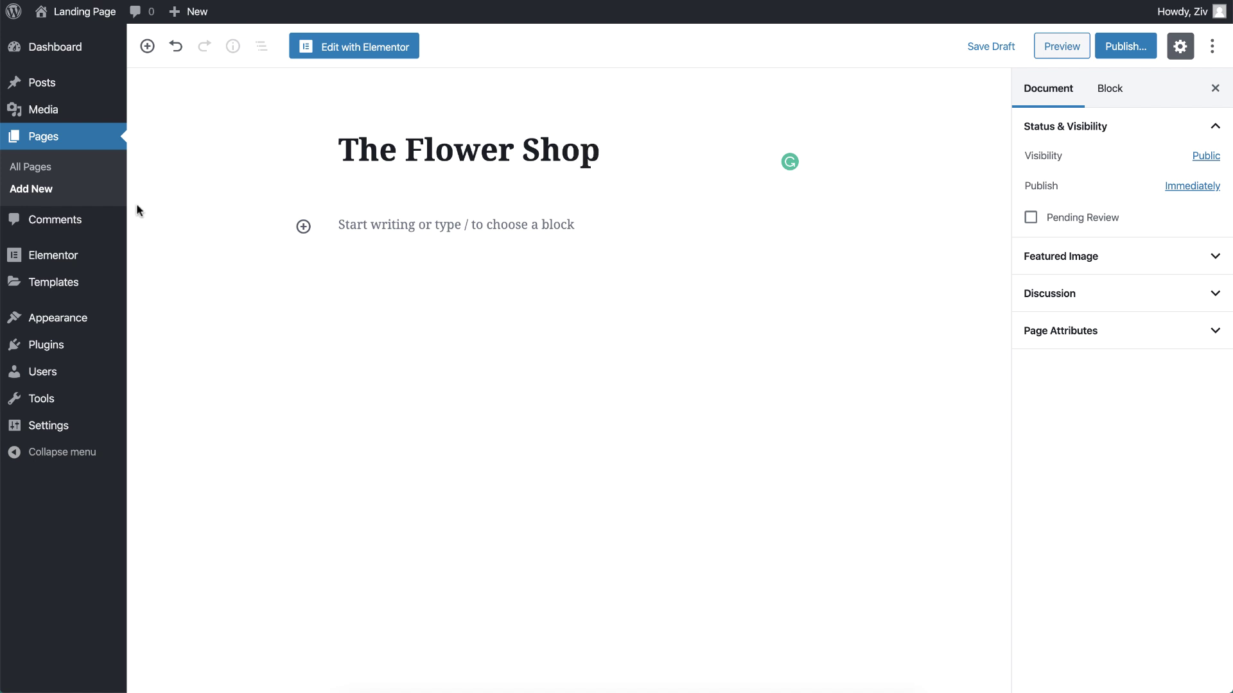
- Open the page in Elementor and set its Page Layout to Elementor Canvas
click(307, 55)
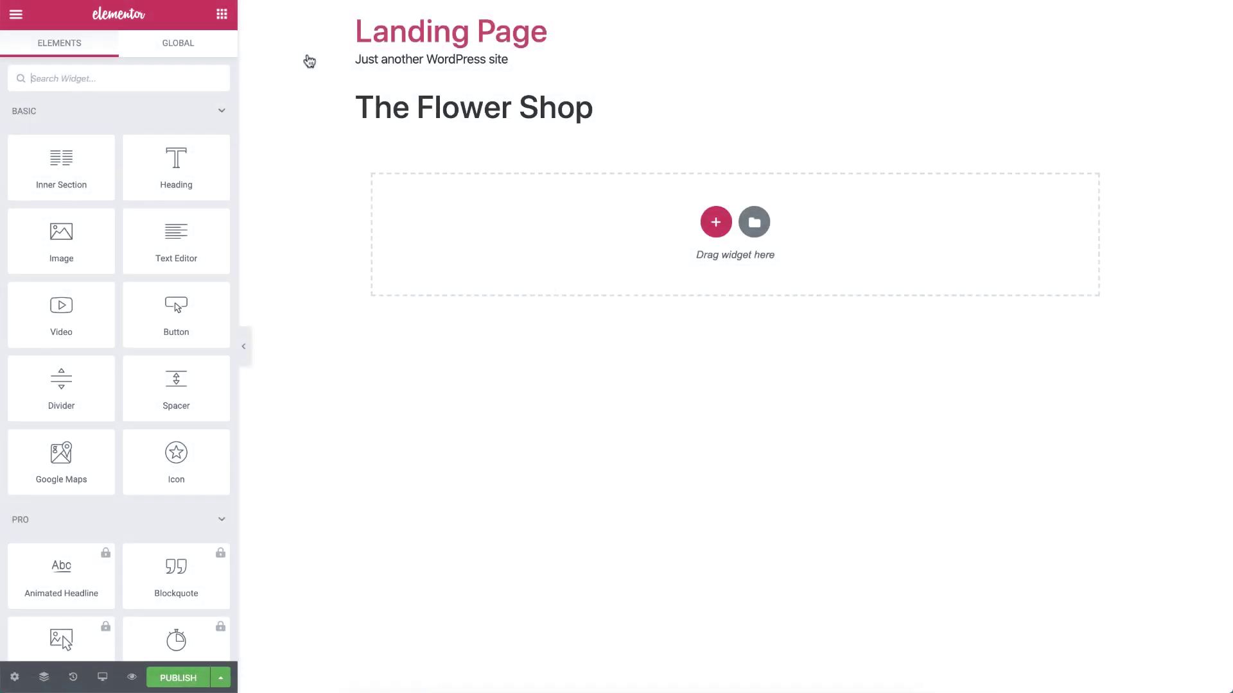
click(14, 677)
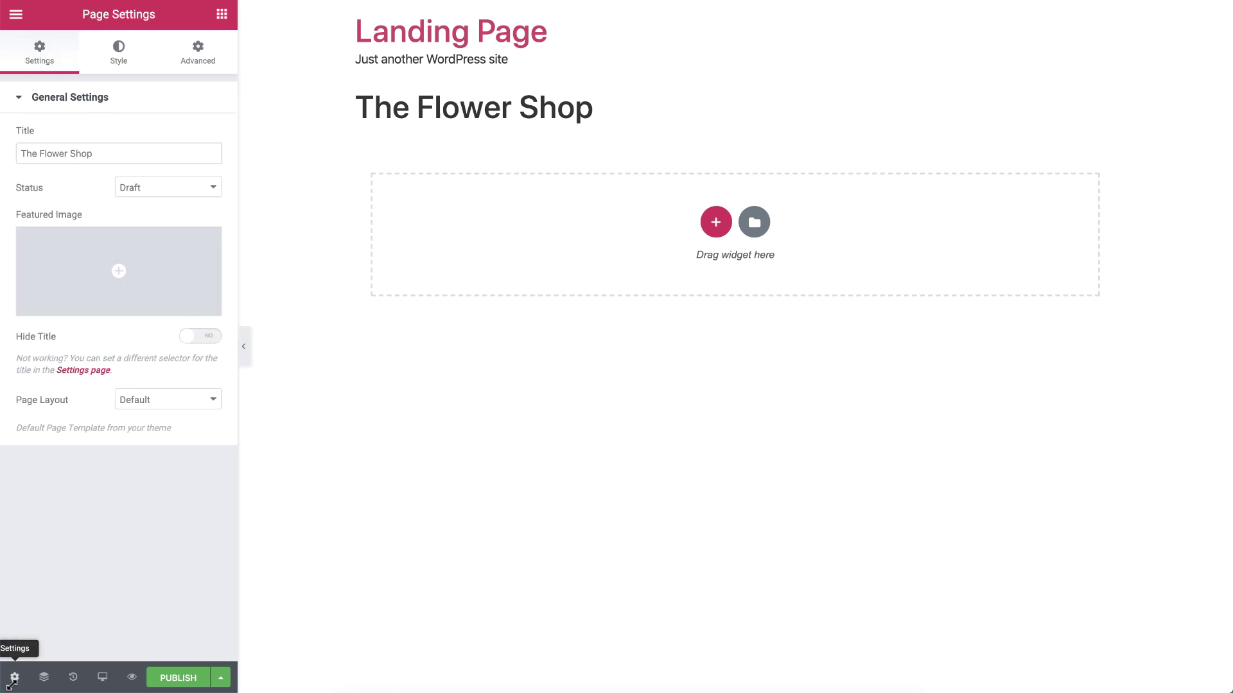
click(197, 403)
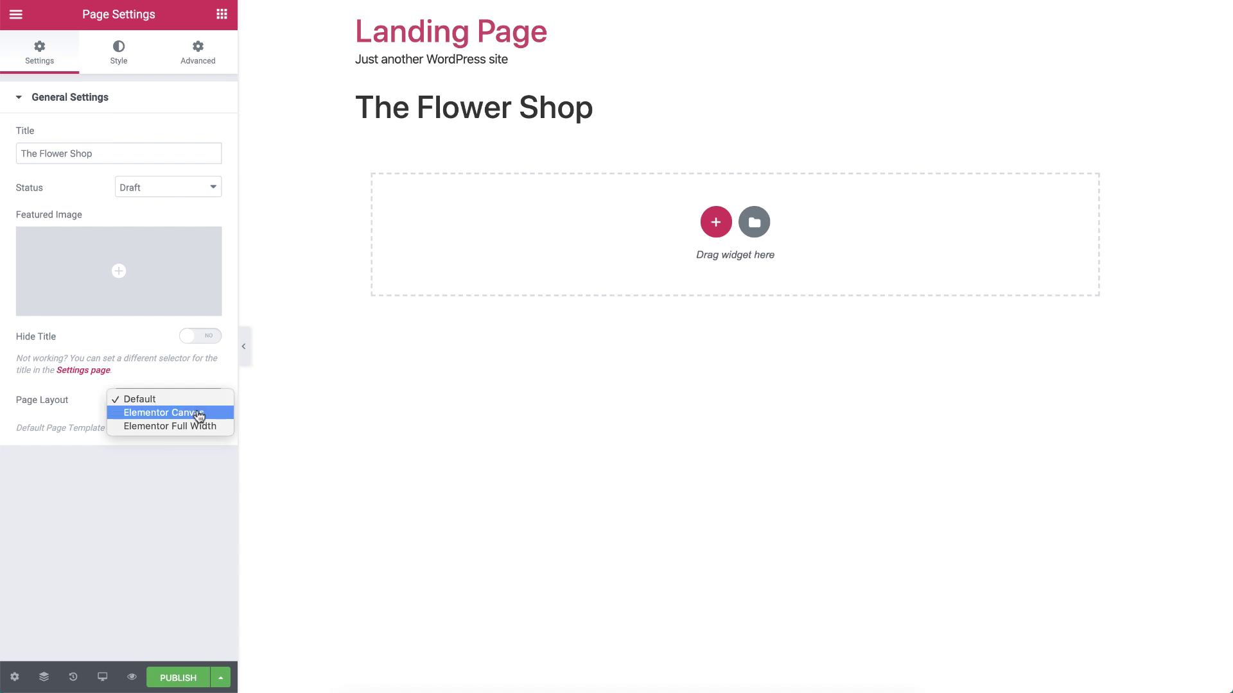
click(200, 414)
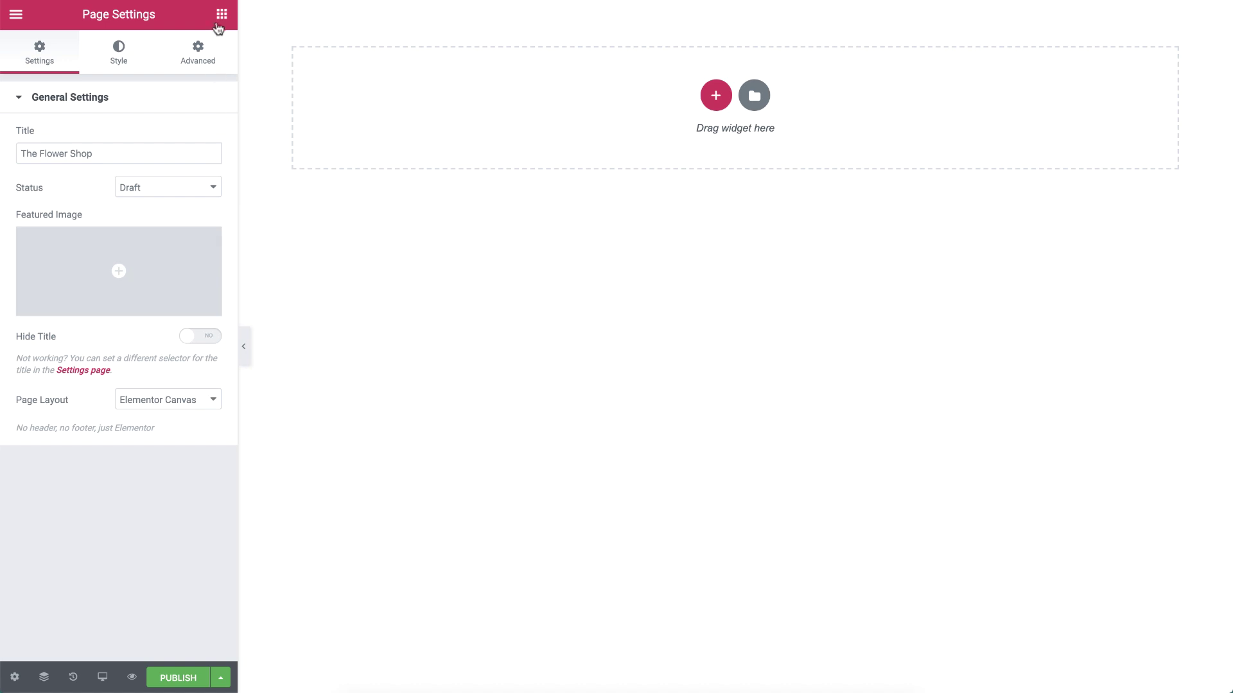
- Return from the page settings to the Elements widget list
click(221, 20)
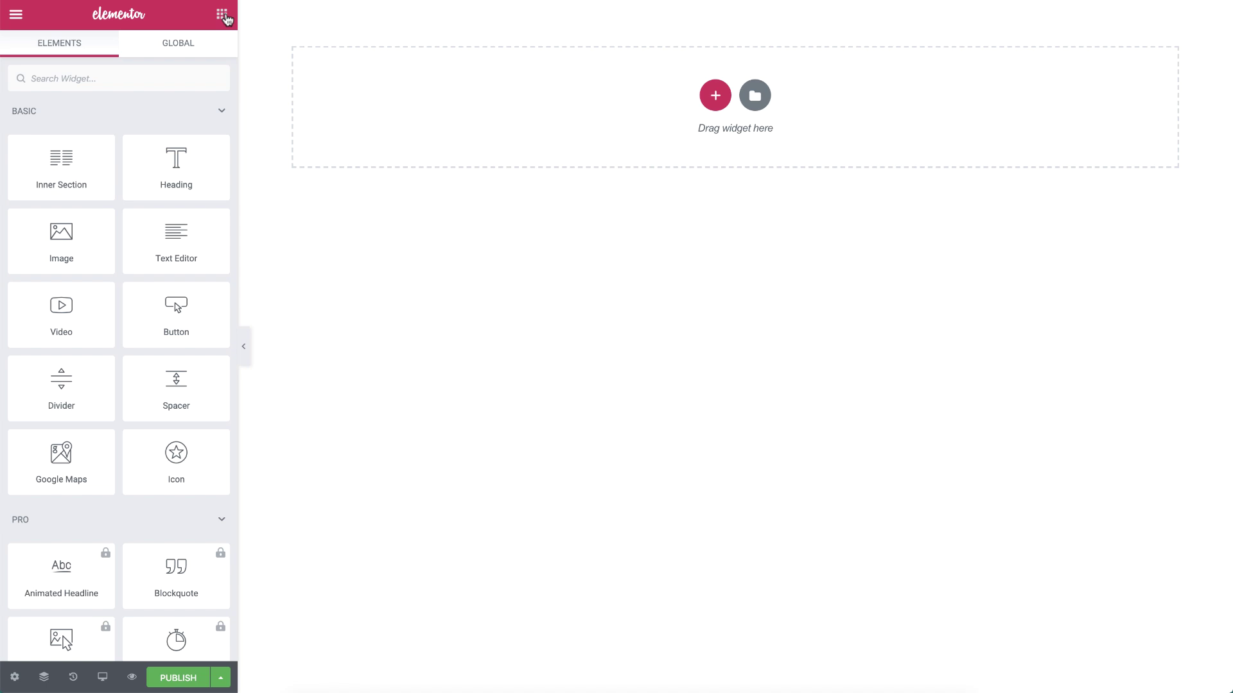
- Open Default Fonts and set the Primary Headline to Cinzel, weight 200
click(10, 18)
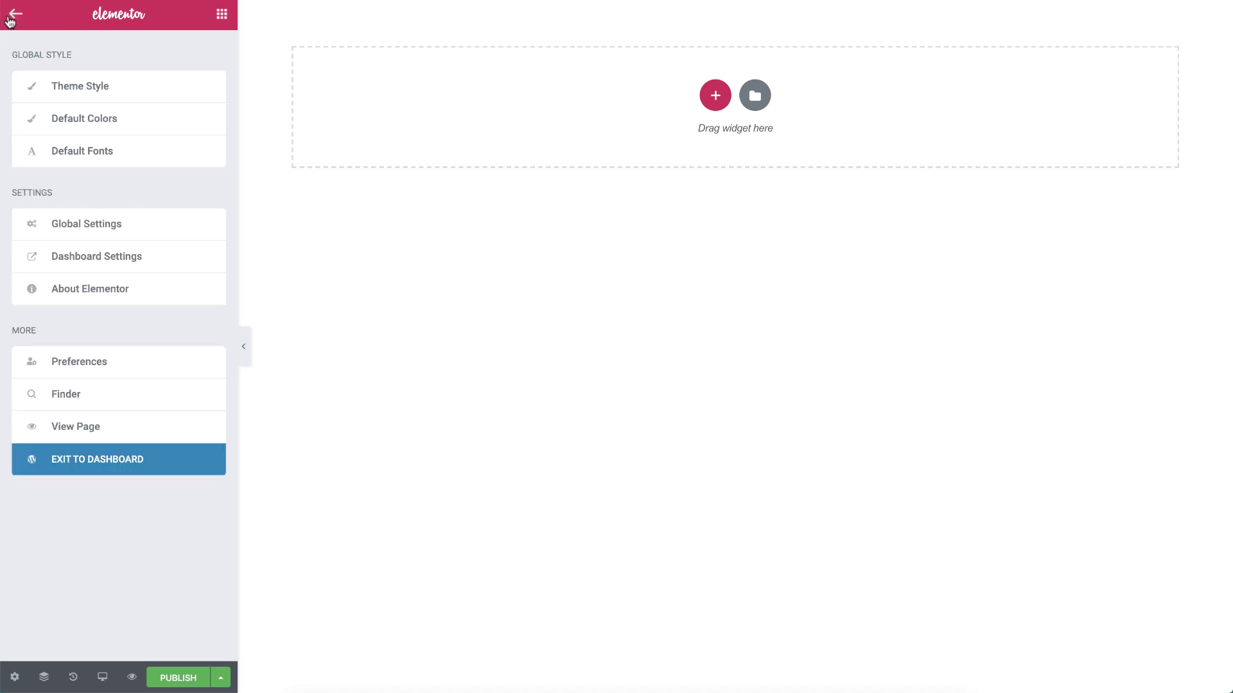
click(73, 154)
click(96, 87)
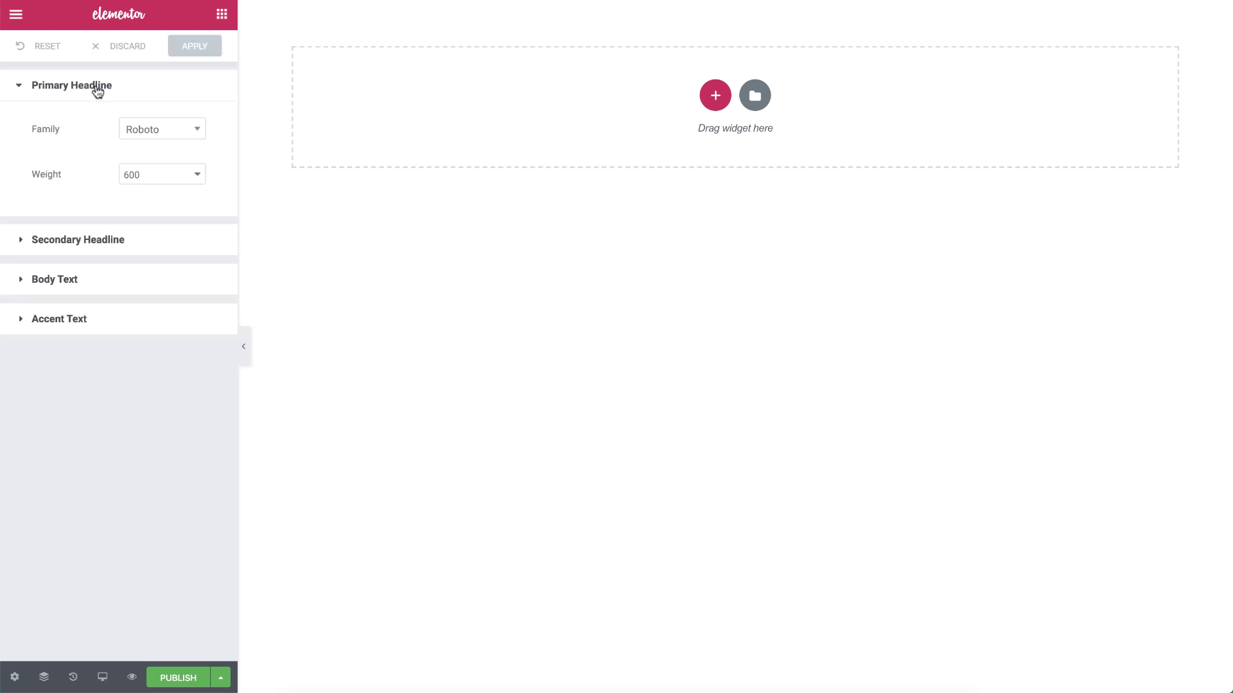
click(150, 134)
text(cinzel)
click(140, 190)
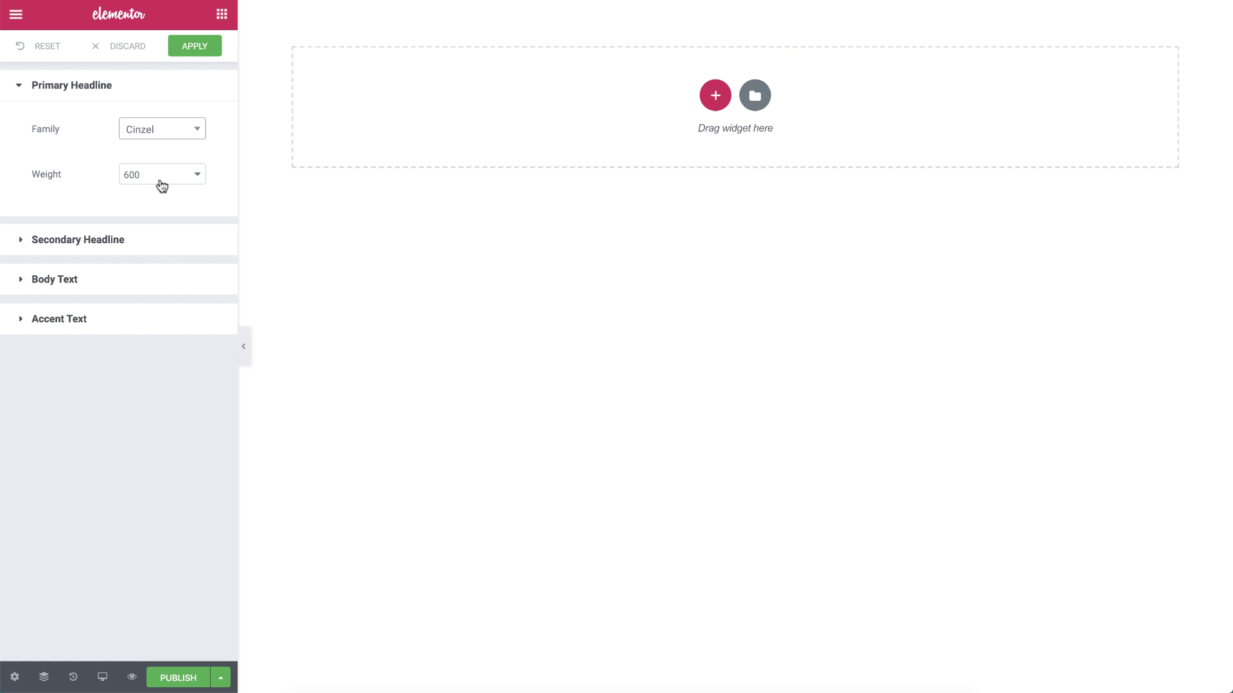
click(160, 179)
click(166, 127)
- Set both the Secondary Headline and Accent Text fonts to Cinzel, weight 200
click(126, 240)
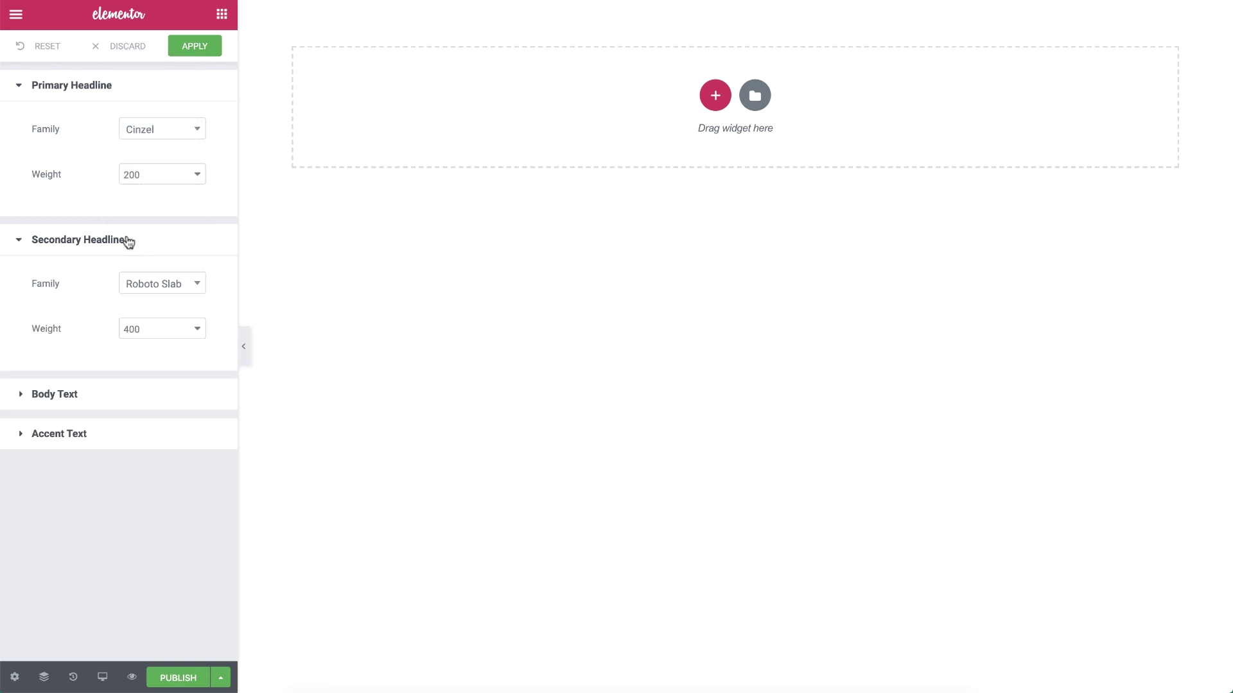
click(149, 283)
text(cinzel)
click(154, 351)
click(161, 329)
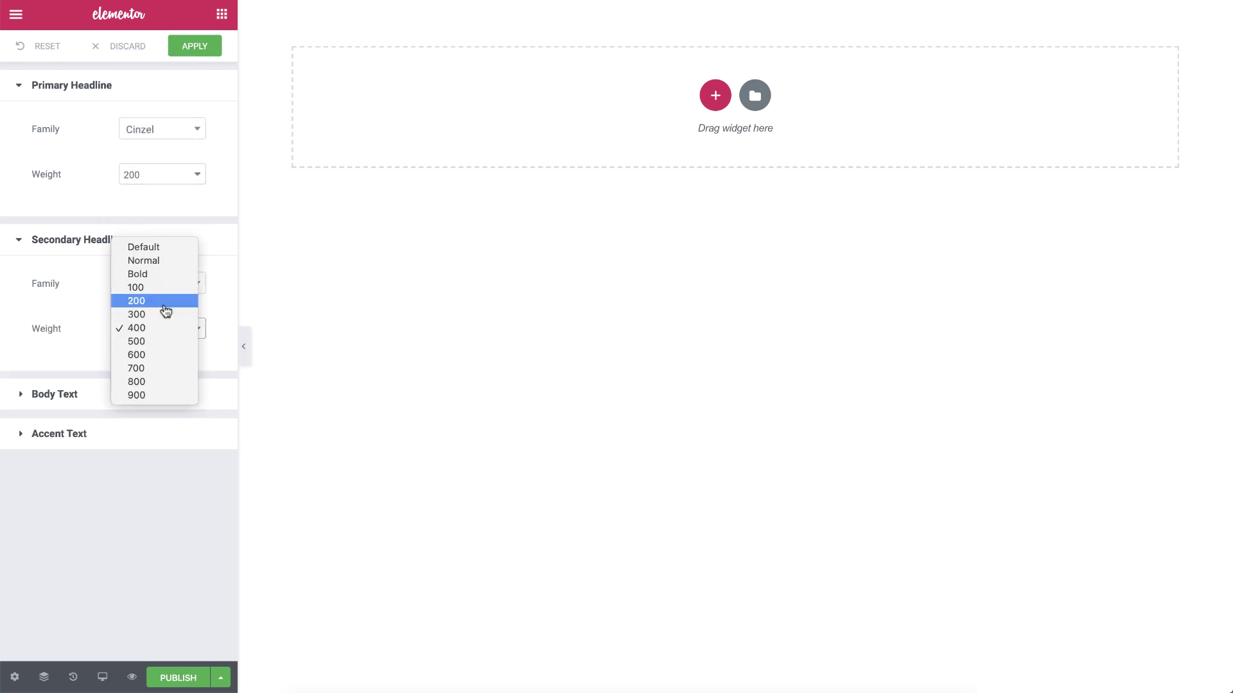
click(163, 301)
click(153, 432)
click(168, 477)
text(cinze)
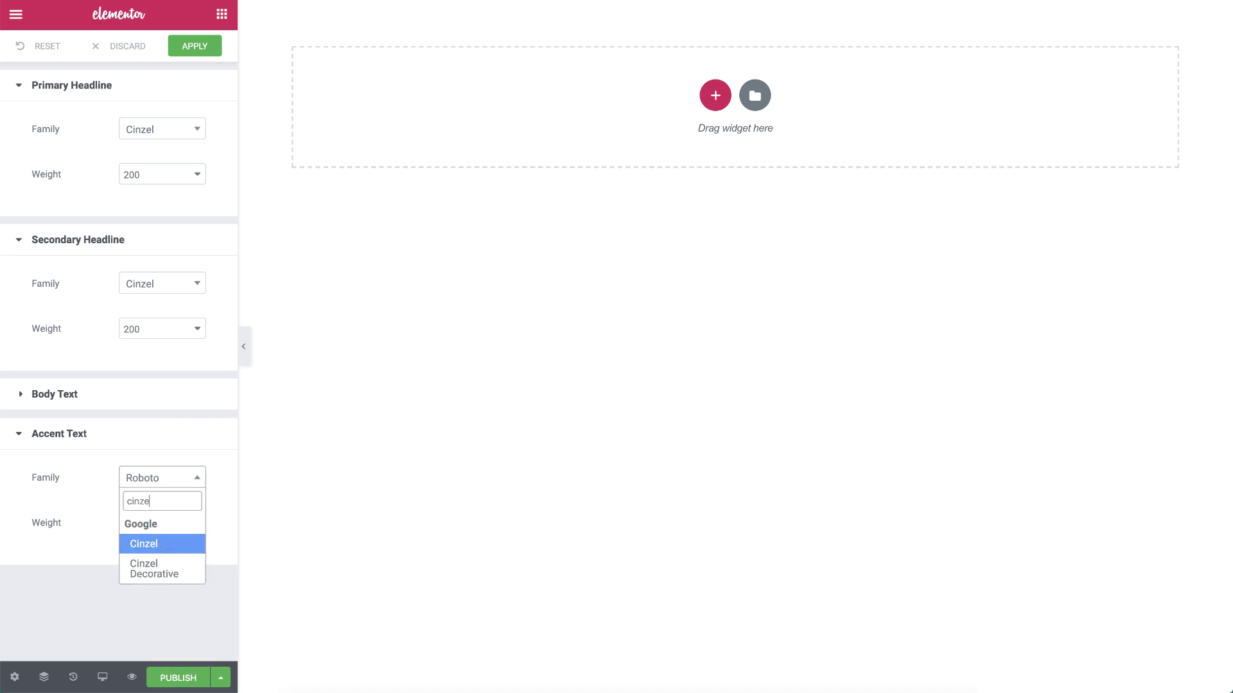
click(182, 544)
click(182, 527)
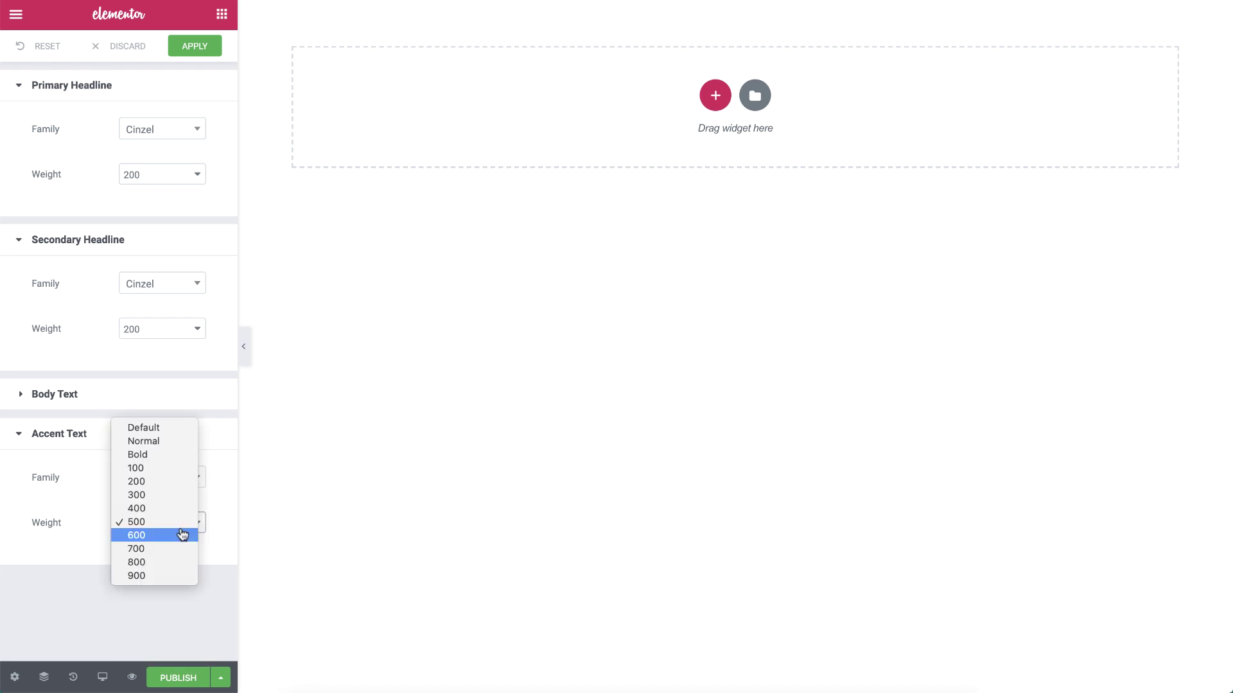
click(180, 483)
- Set the Body Text font to Montserrat, weight 300, and apply the default fonts
click(152, 394)
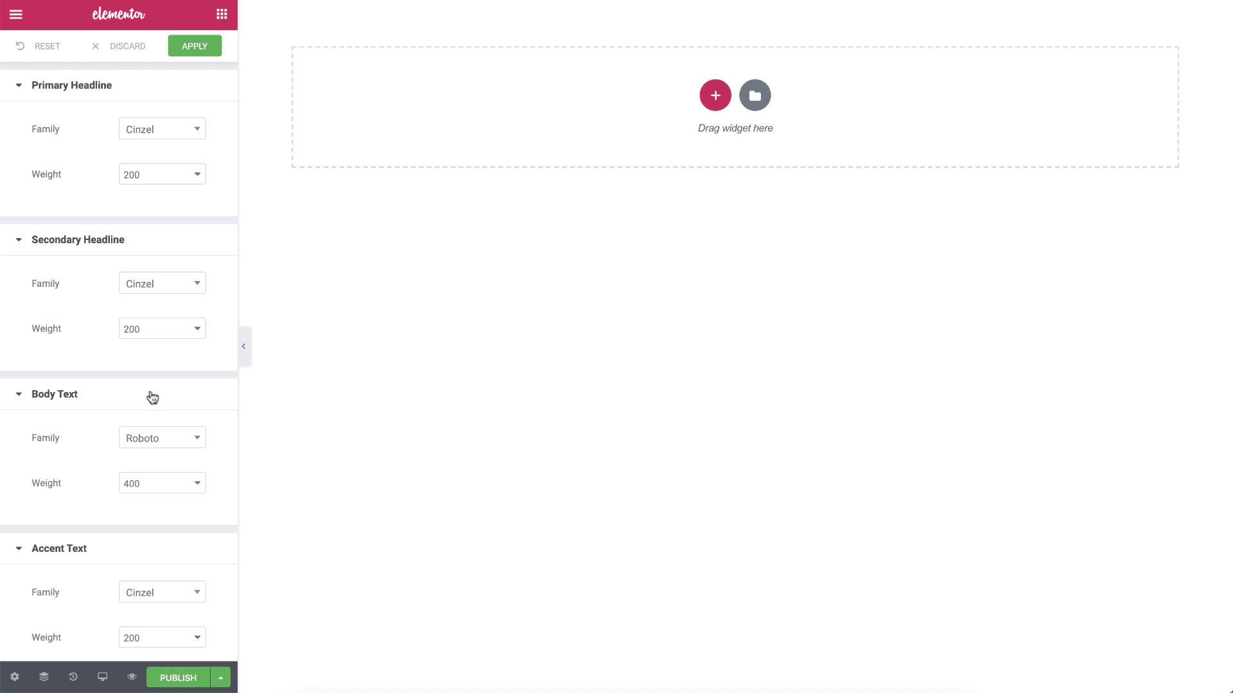
click(177, 438)
text(mont)
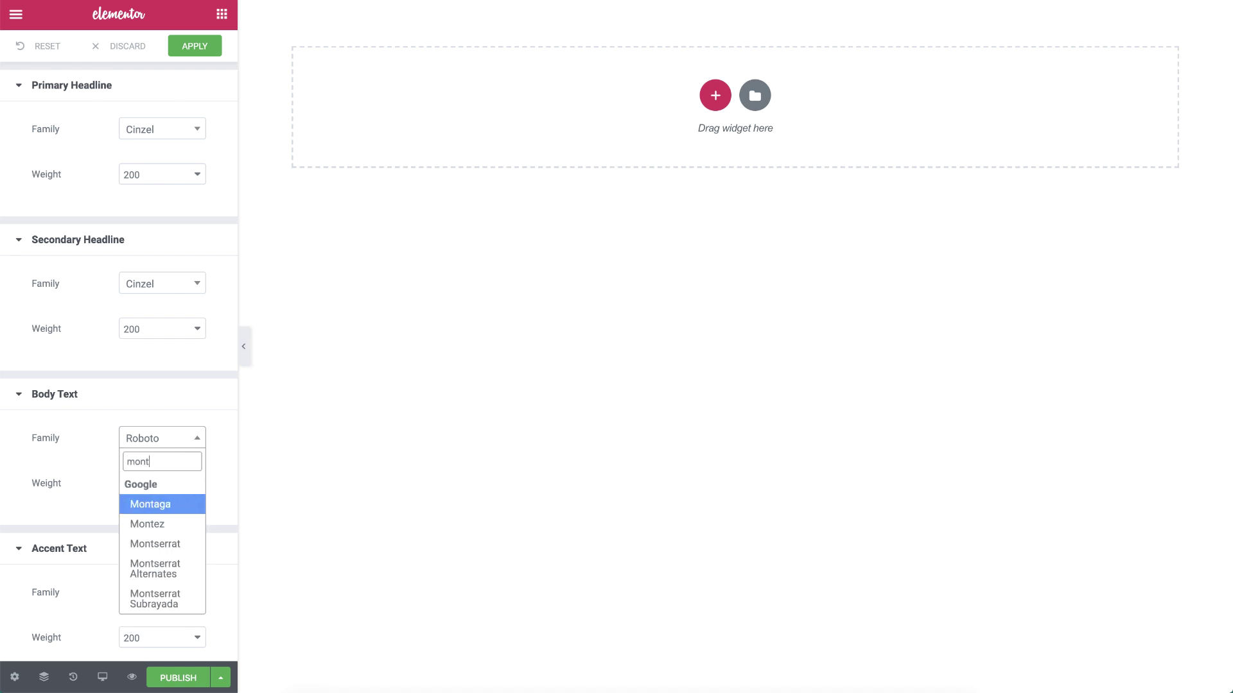
click(176, 545)
click(179, 486)
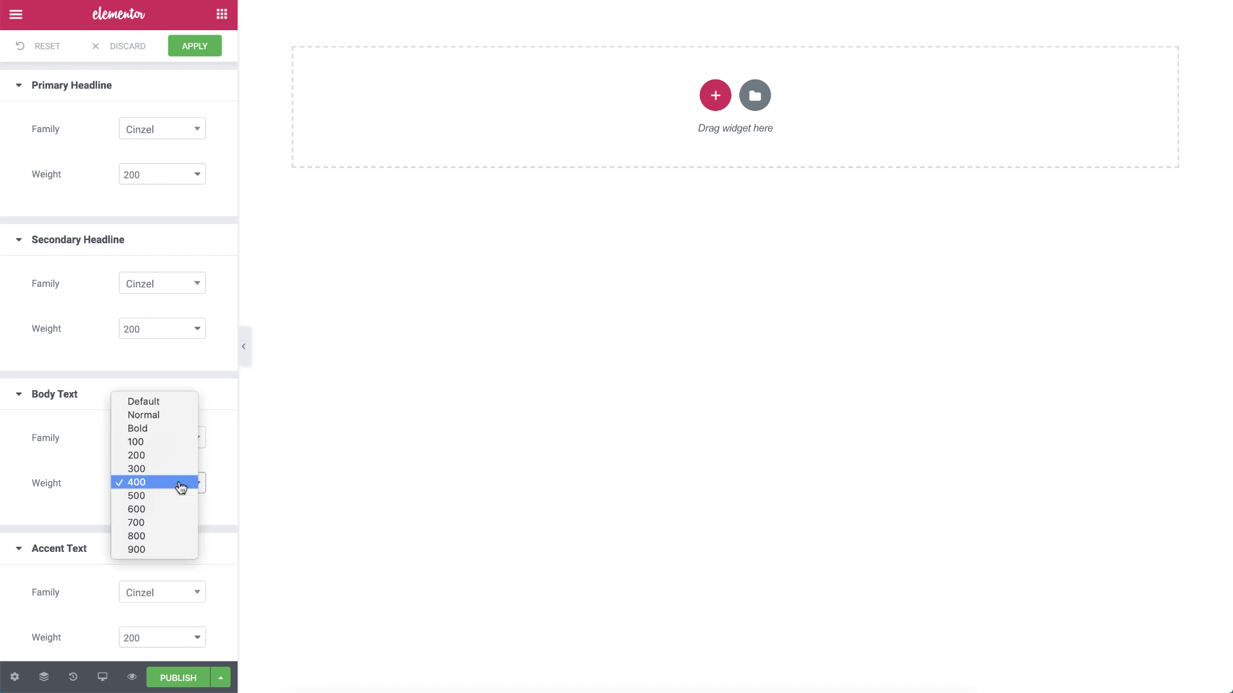
click(178, 469)
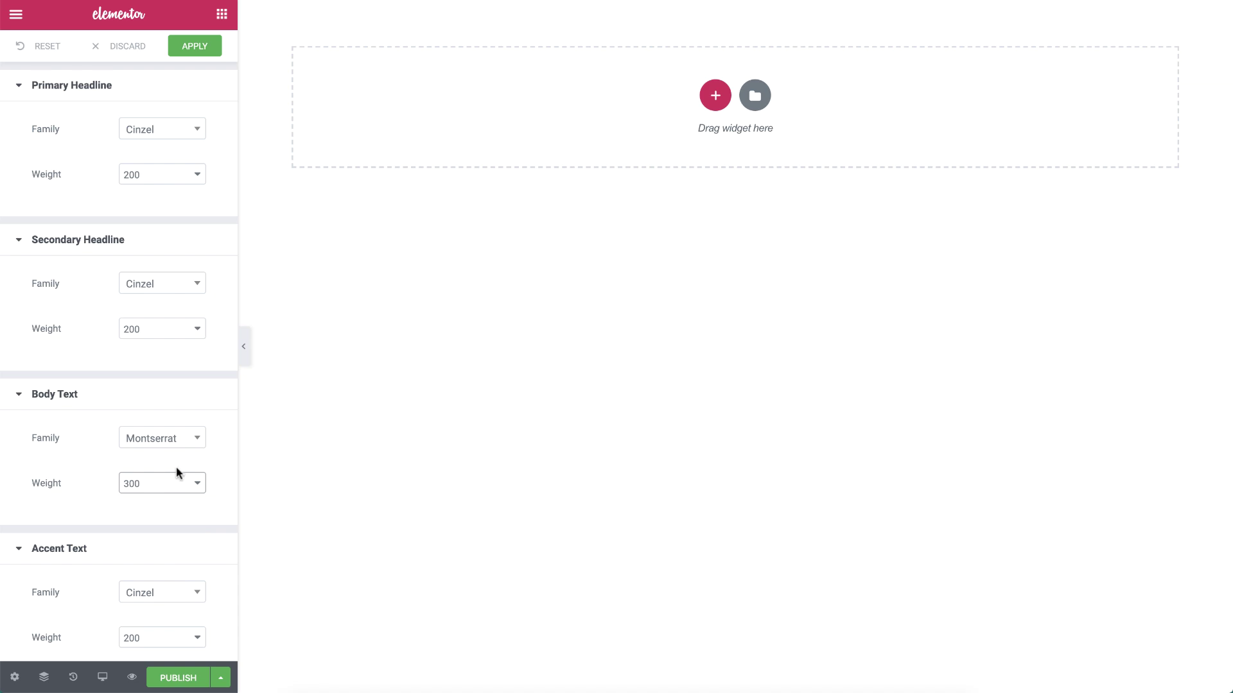
click(204, 50)
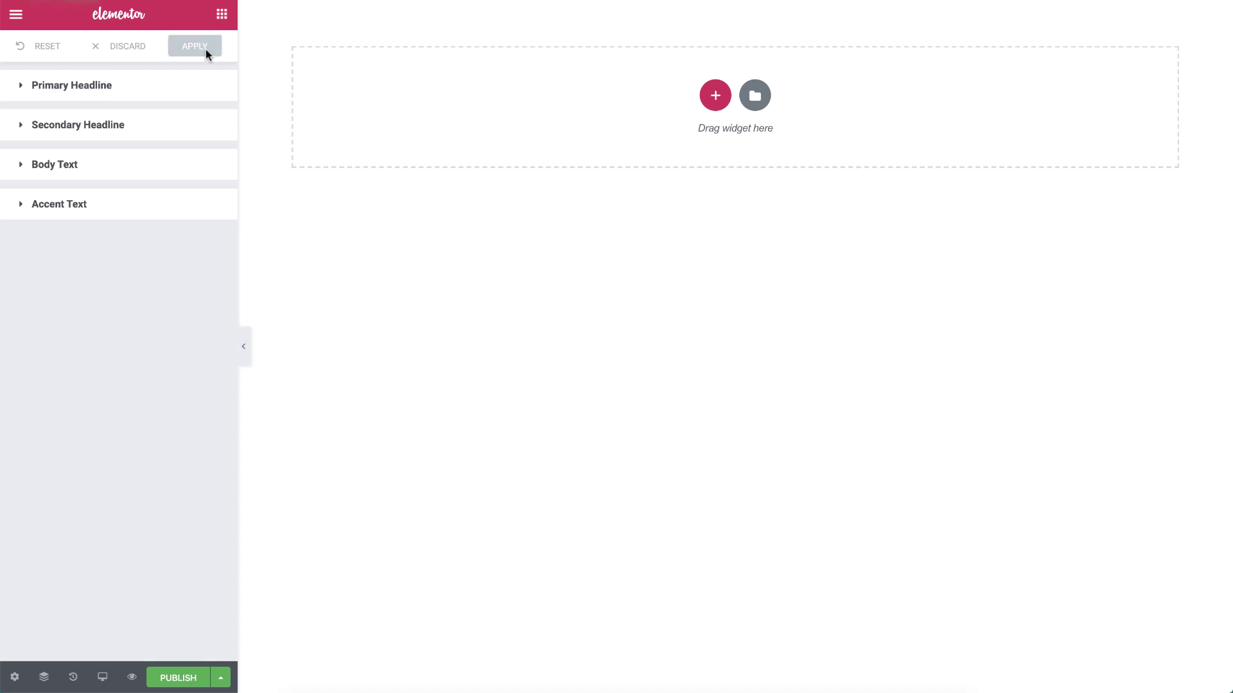
click(17, 17)
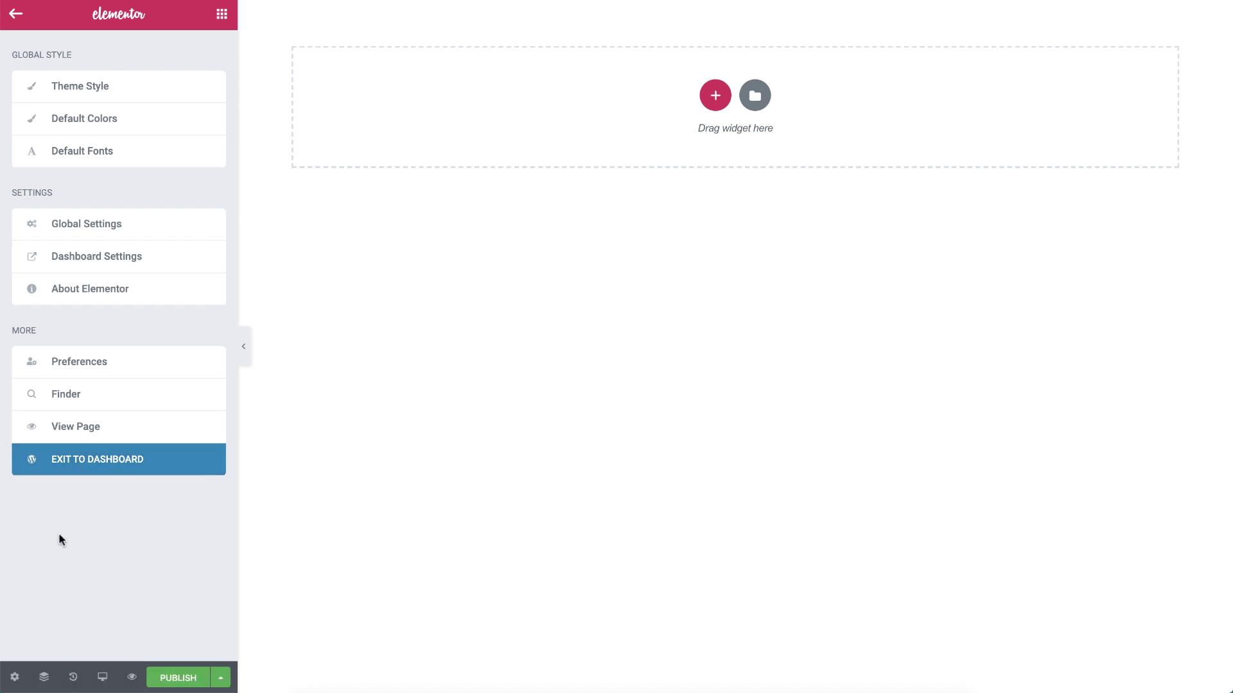
click(14, 679)
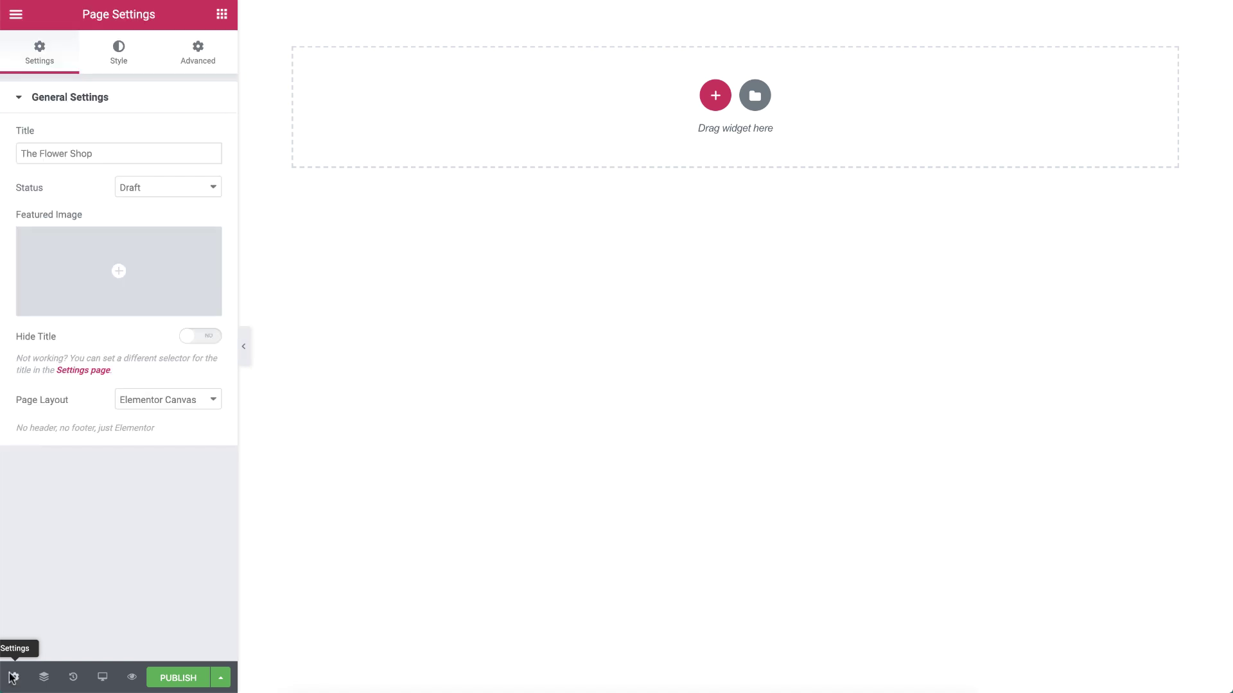
drag(152, 154, 14, 154)
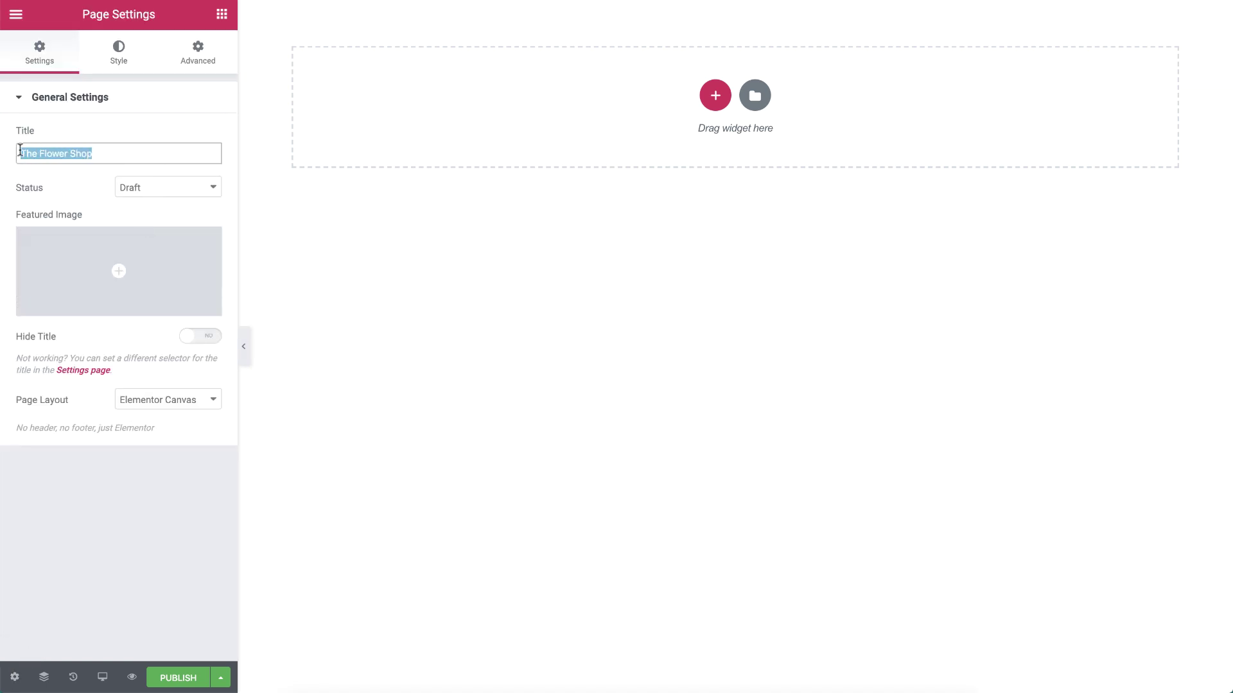
click(143, 156)
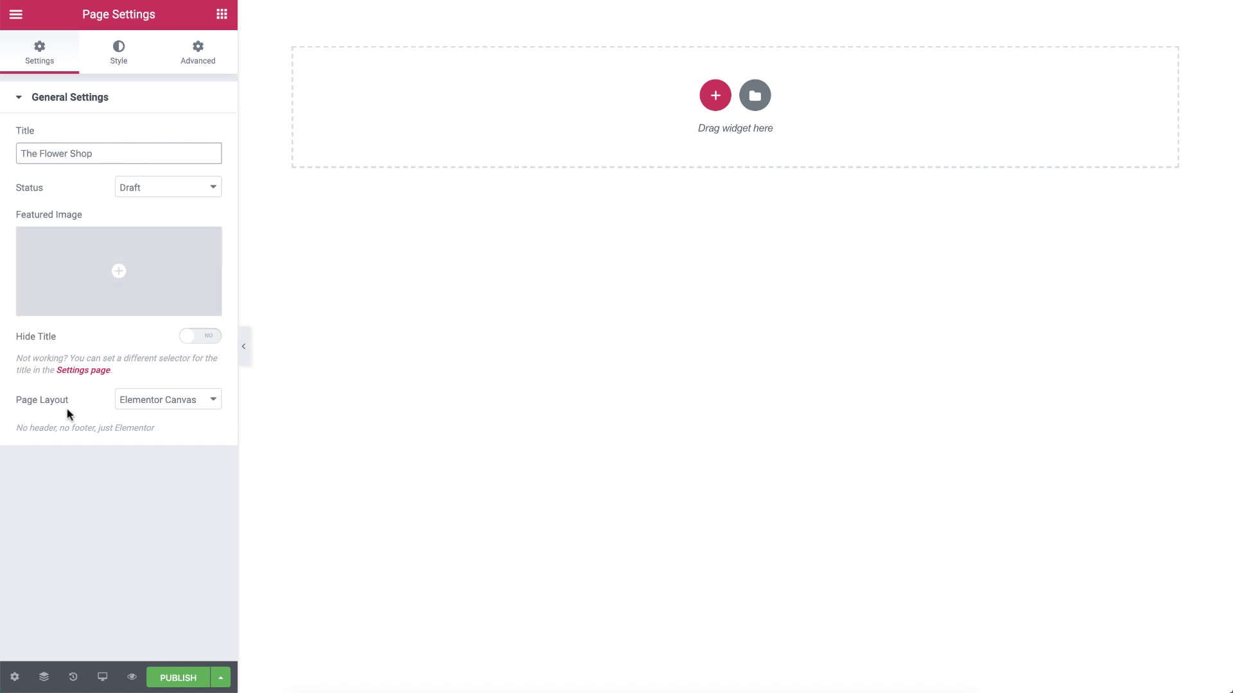
click(45, 679)
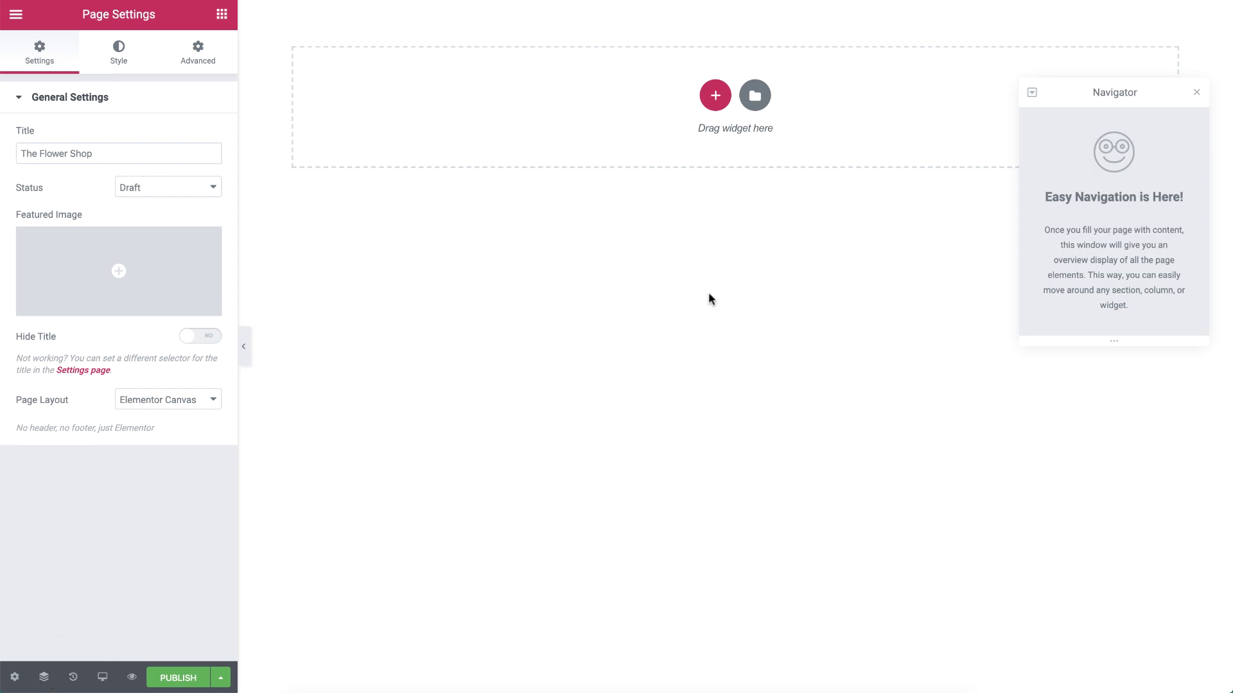
drag(1171, 87, 678, 222)
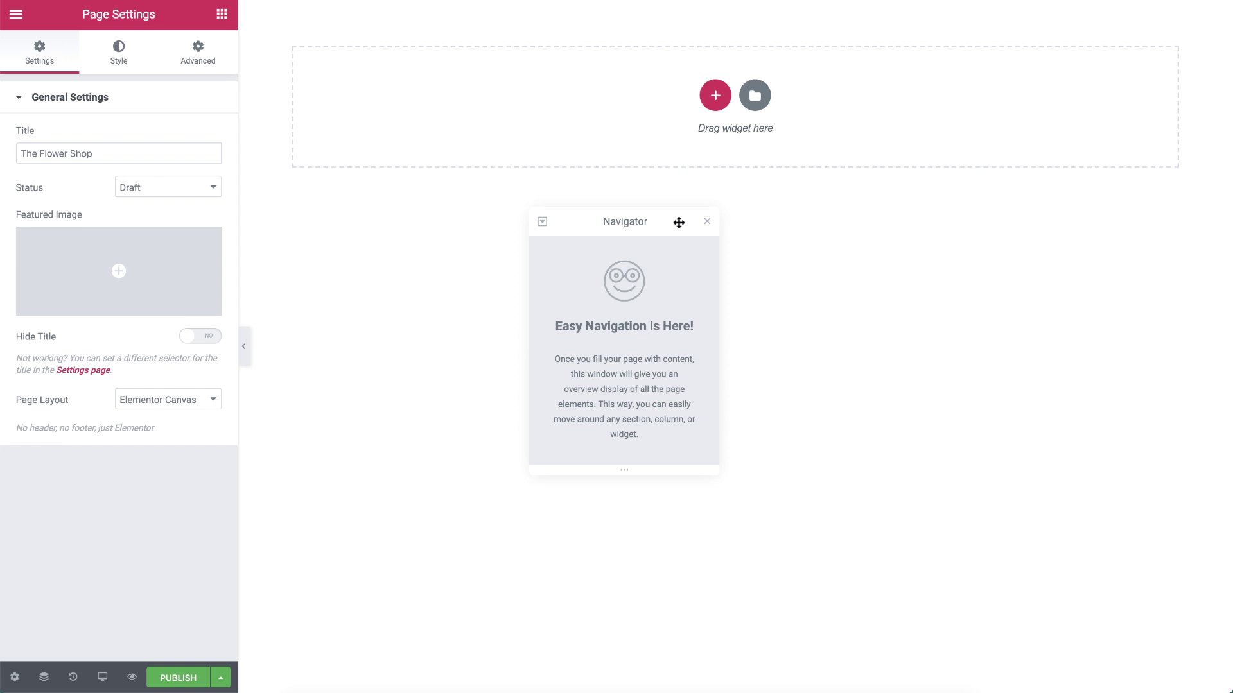
click(707, 222)
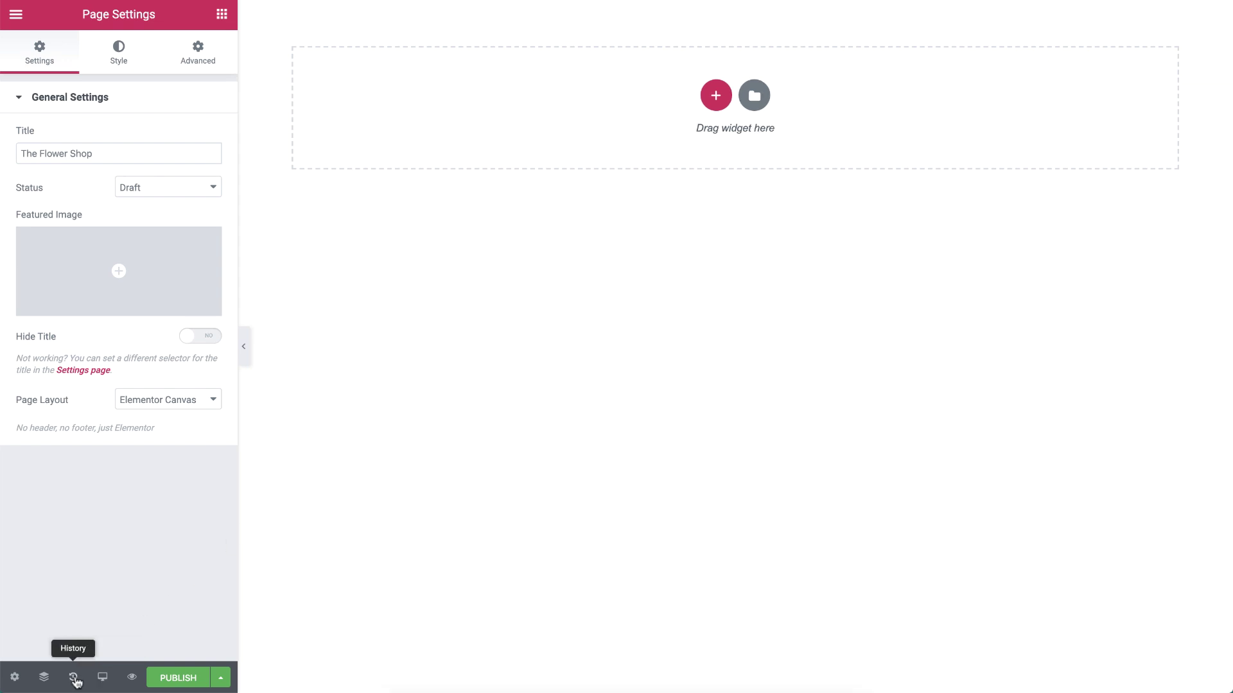
- Show the edit History, then preview the page at tablet, mobile and back to desktop
click(75, 679)
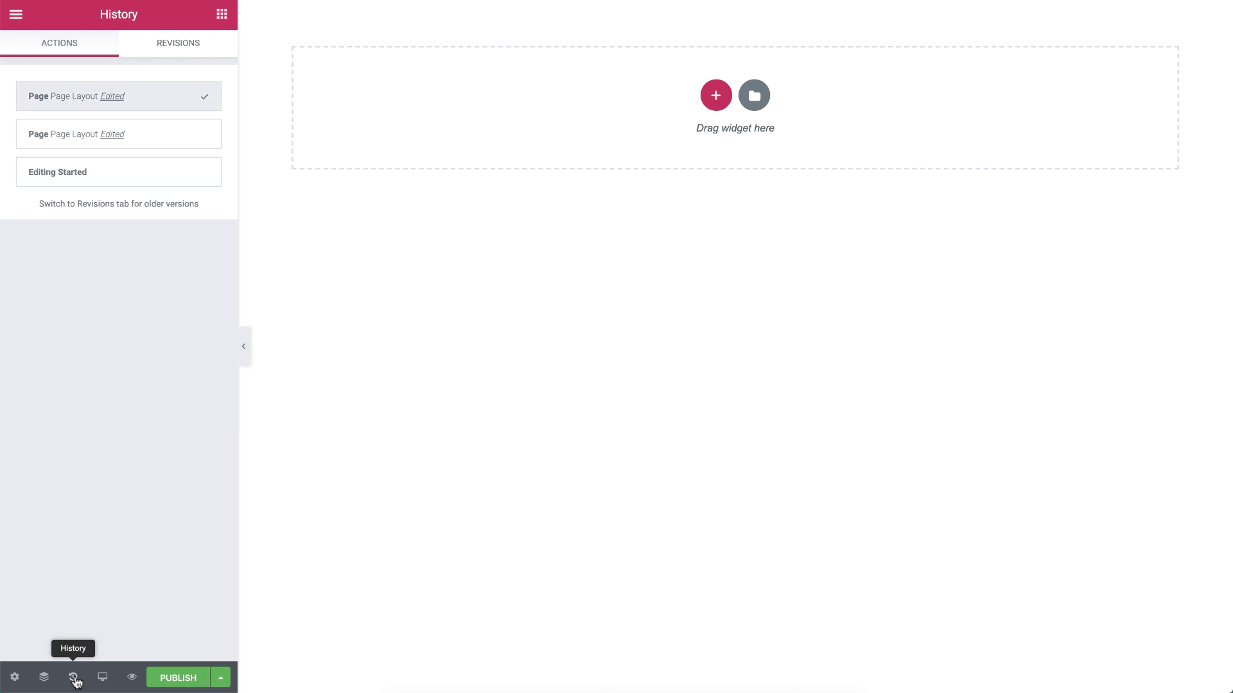
click(102, 677)
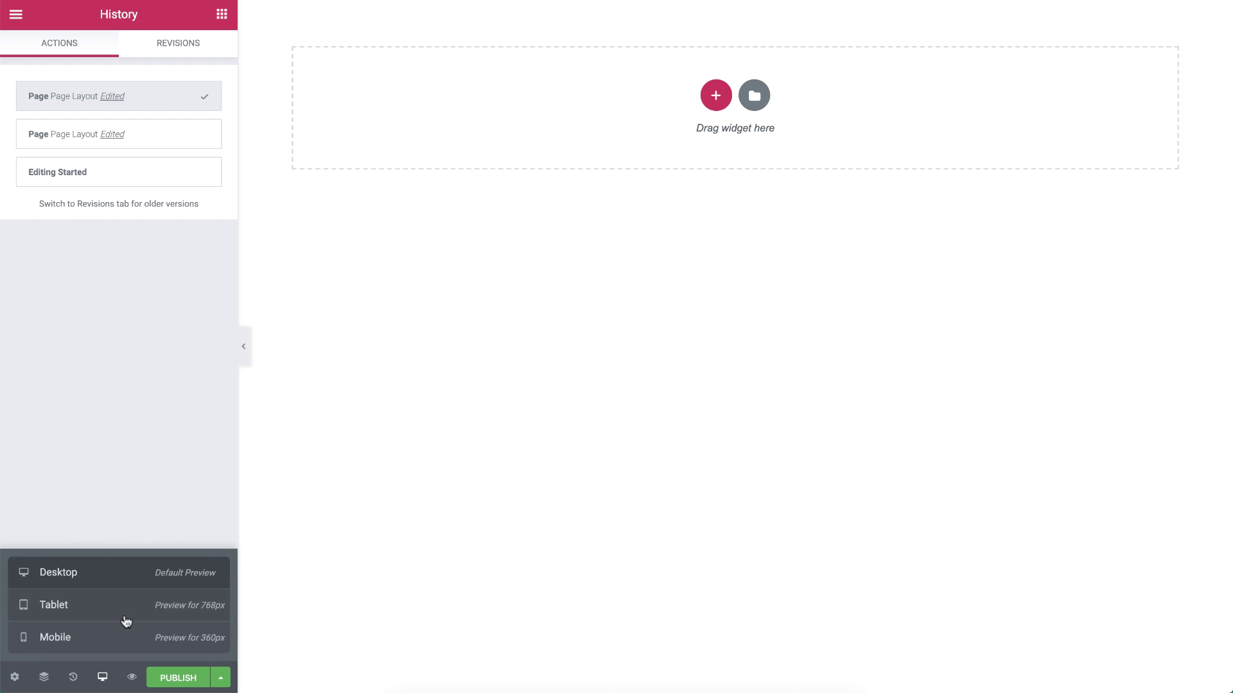
click(127, 618)
click(124, 639)
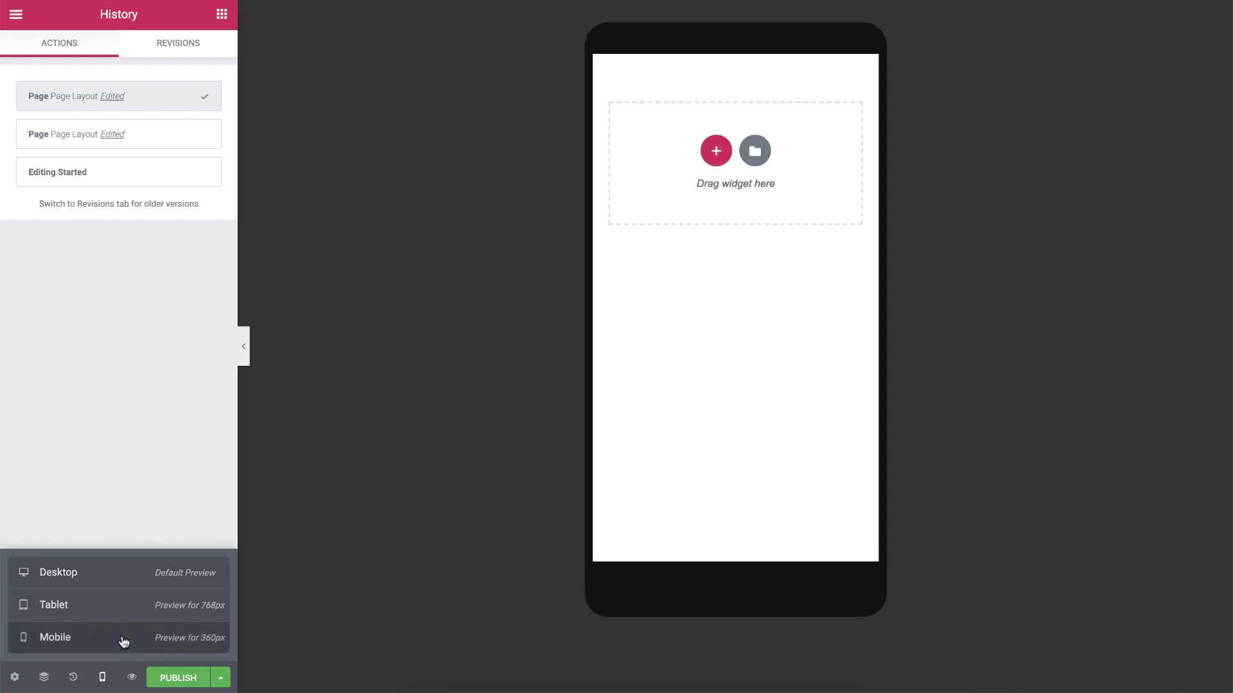
click(126, 579)
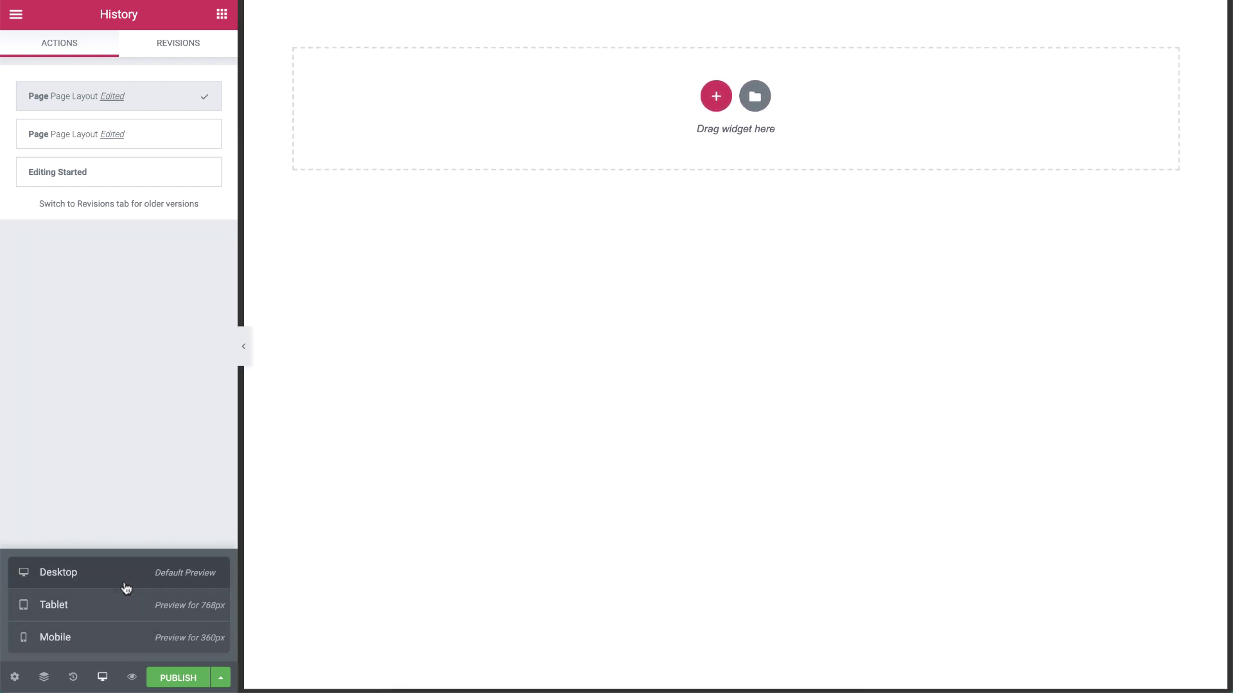
click(102, 676)
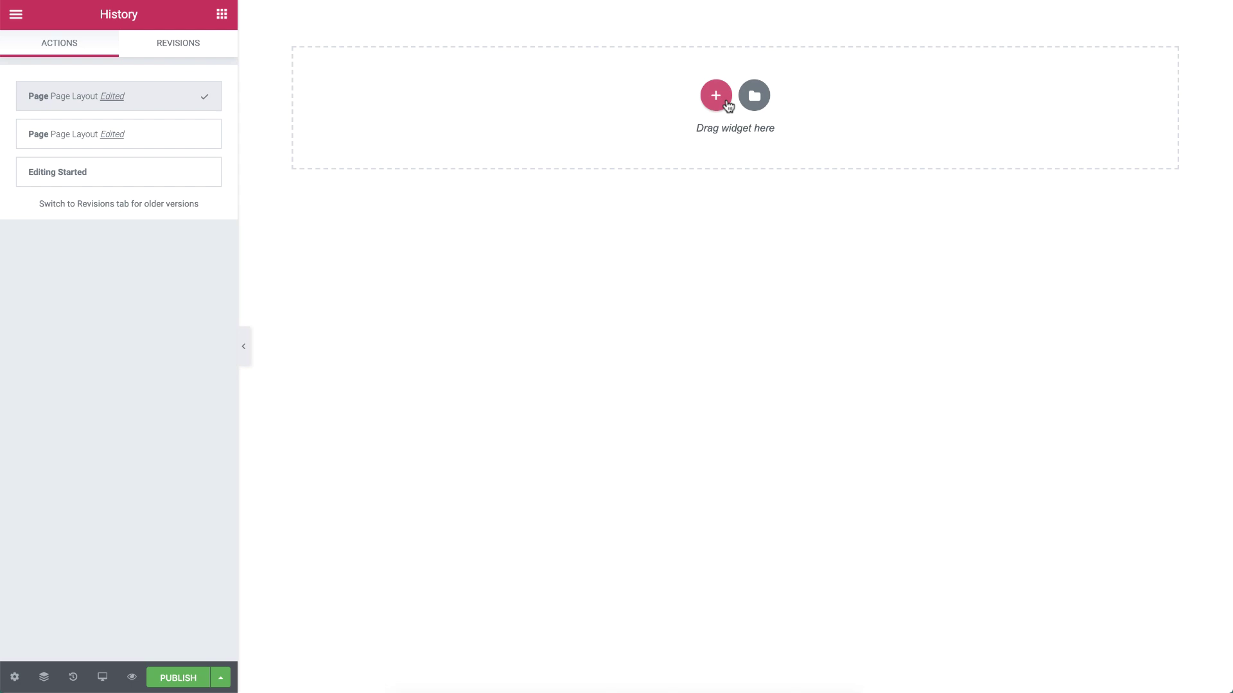
- Insert the 'Join Over Million People' block from the Library's Blocks templates
click(746, 99)
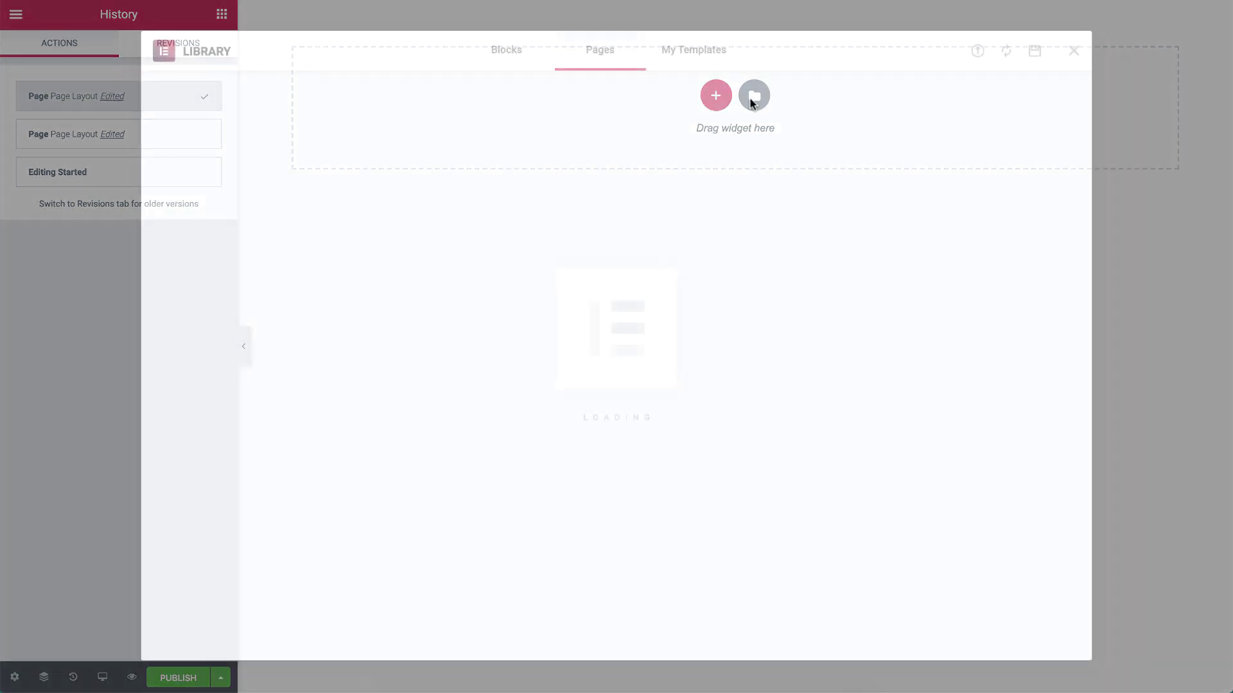
click(506, 55)
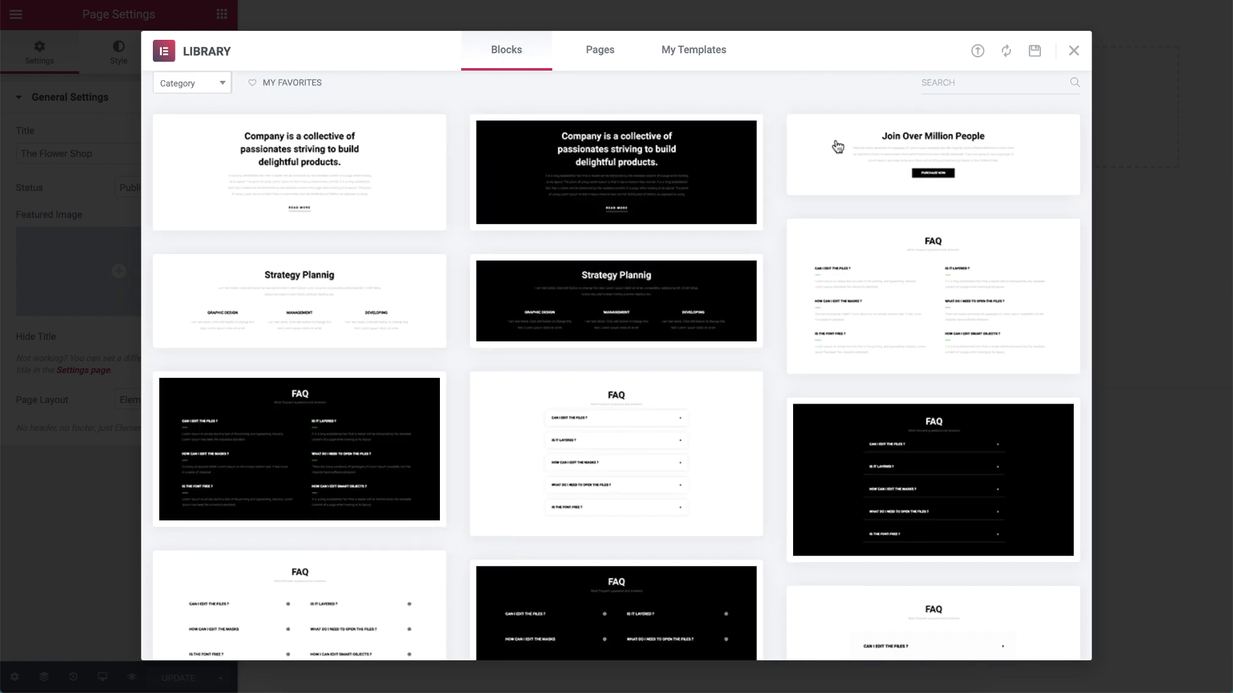
mouse_move(868, 167)
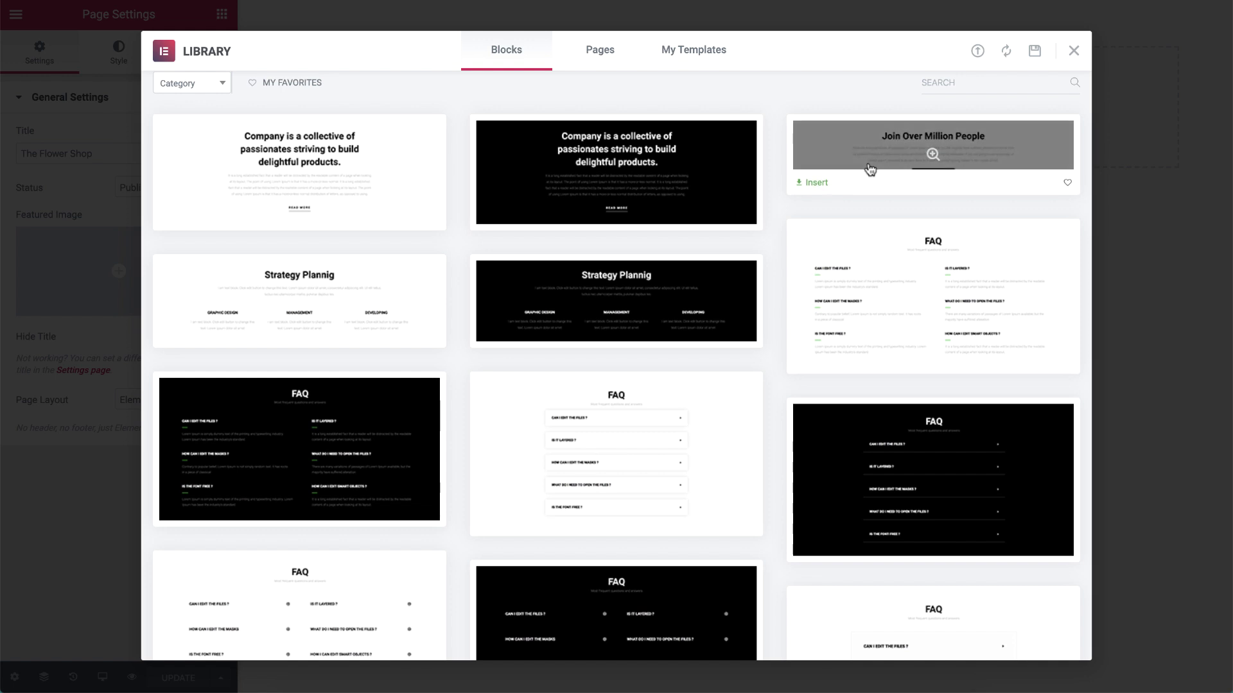
click(817, 183)
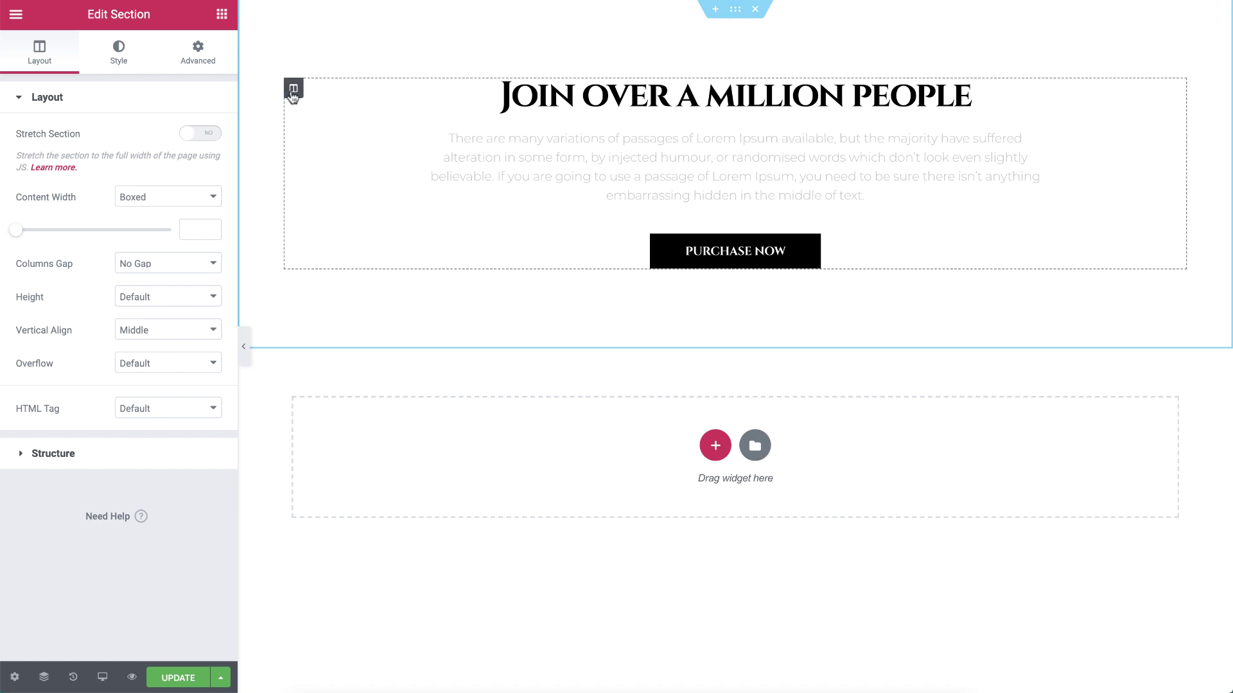
- Duplicate the column, delete the copy's heading and move its Purchase Now button above the text
right_click(290, 92)
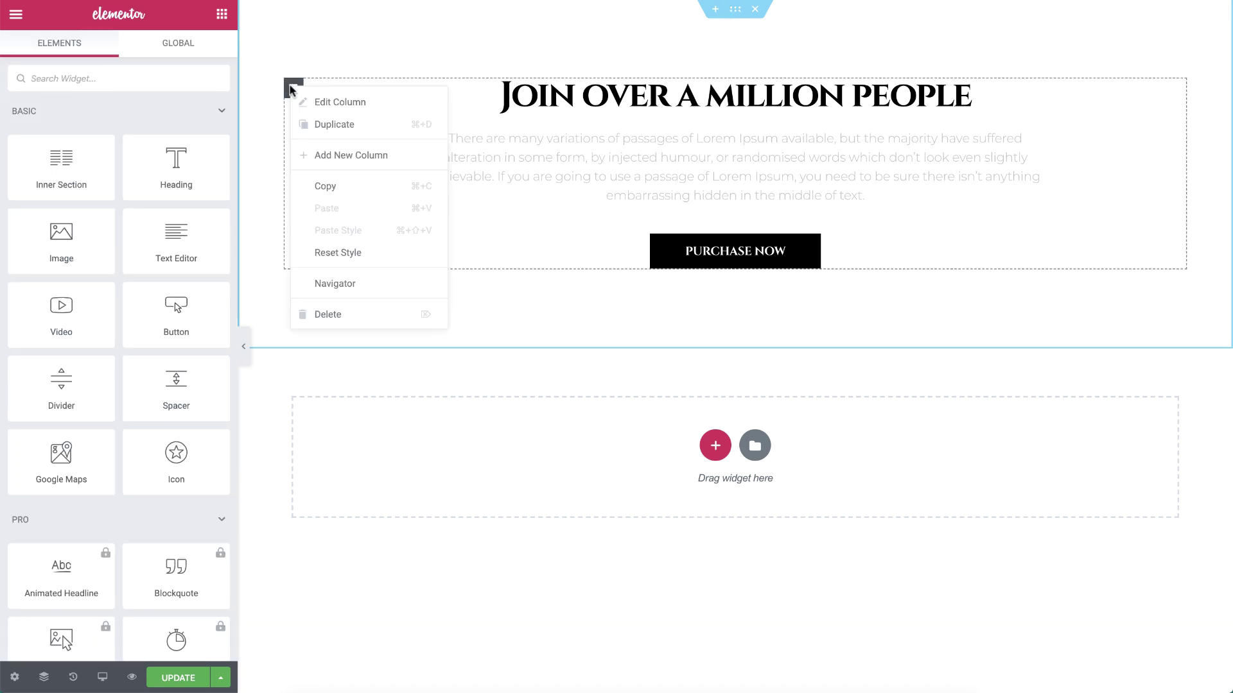
click(317, 124)
right_click(662, 94)
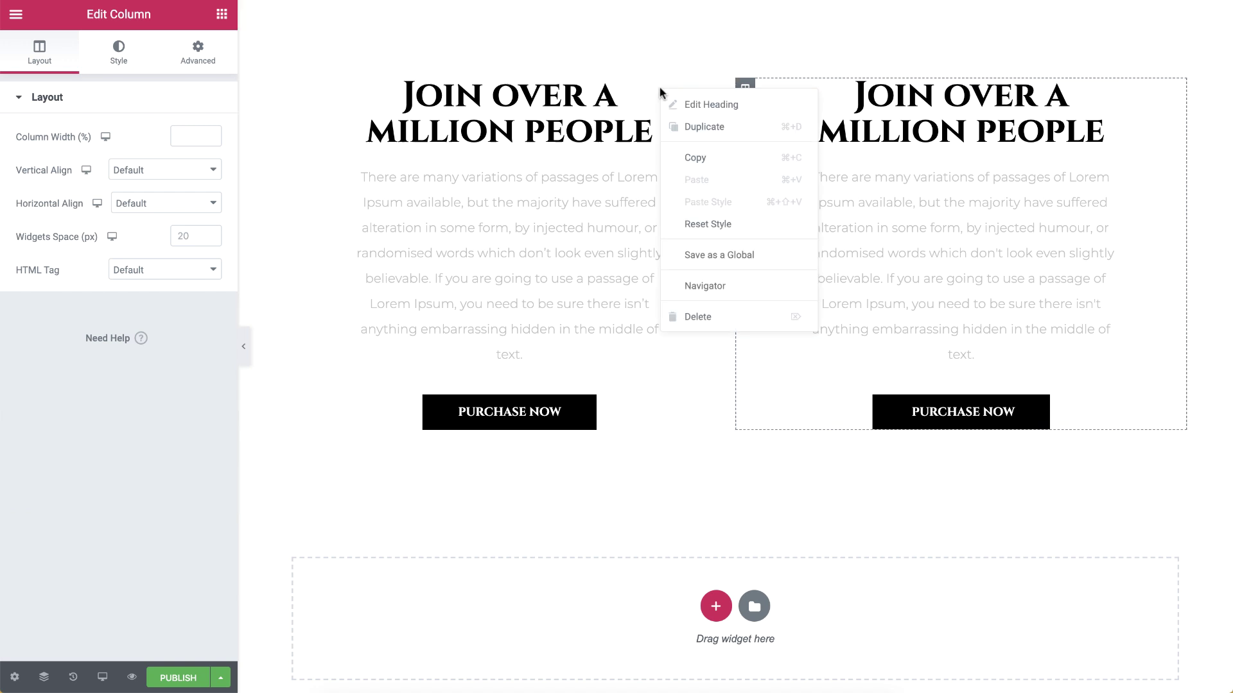
click(687, 321)
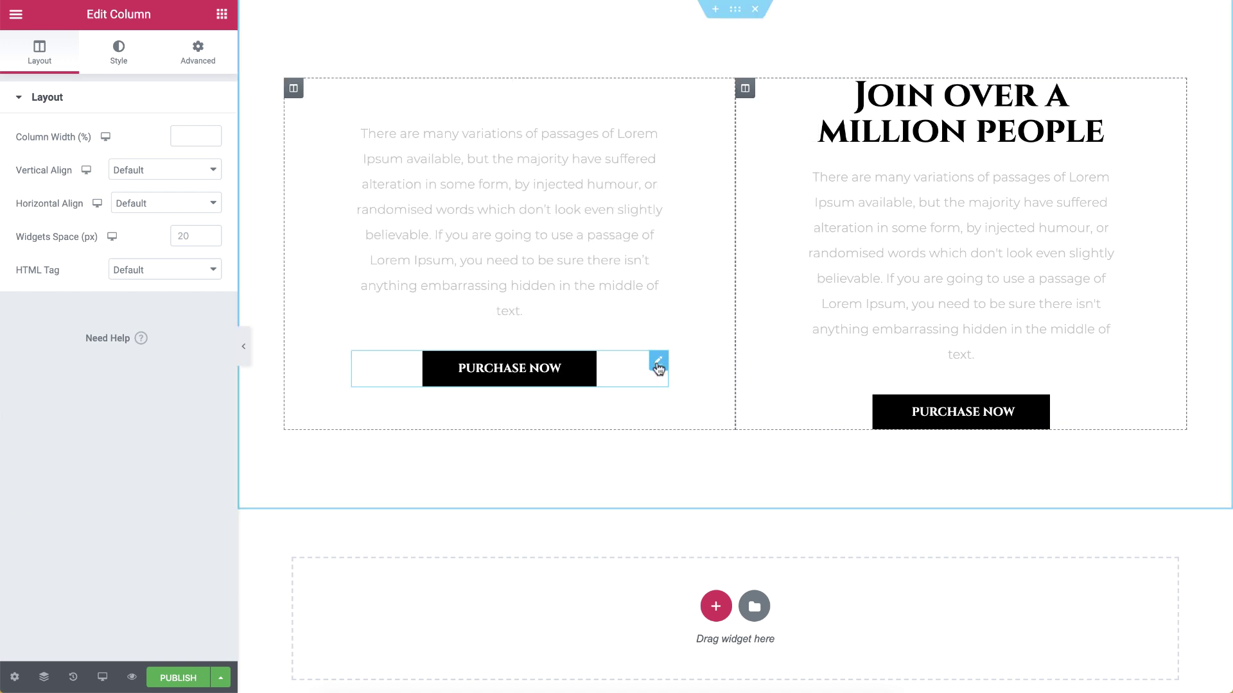
drag(658, 363, 620, 164)
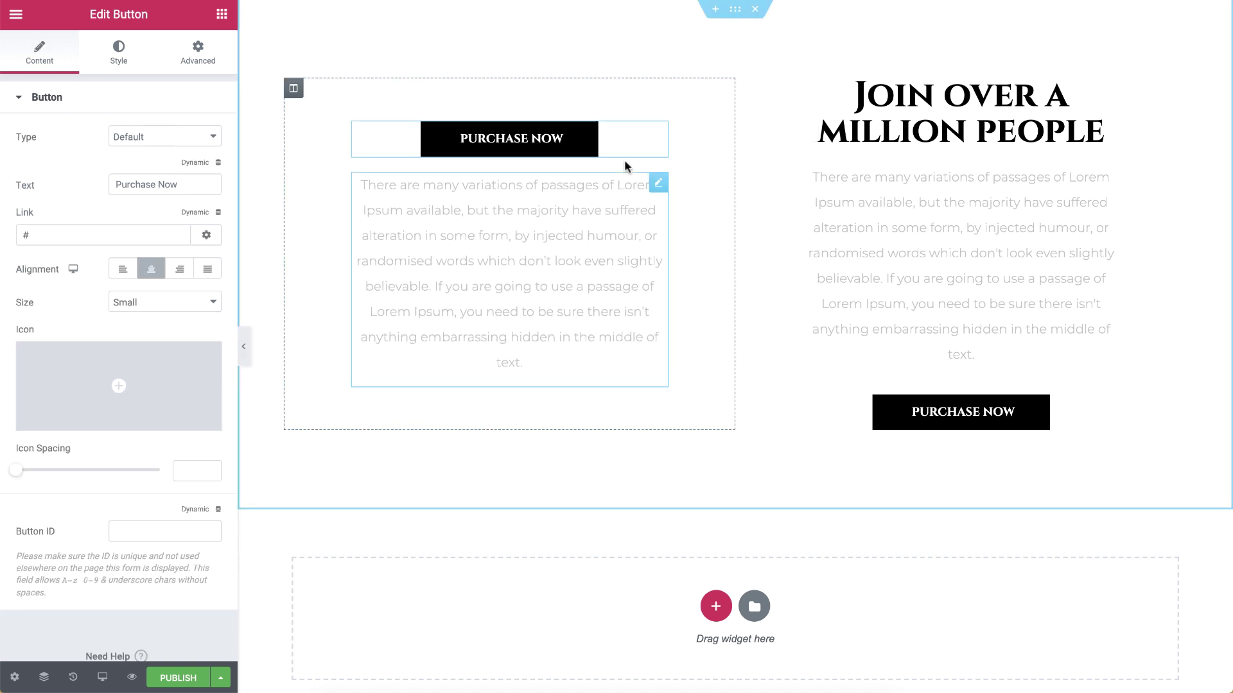
- Drag the headless column to the right, then select the section and the remaining heading
drag(292, 89, 817, 97)
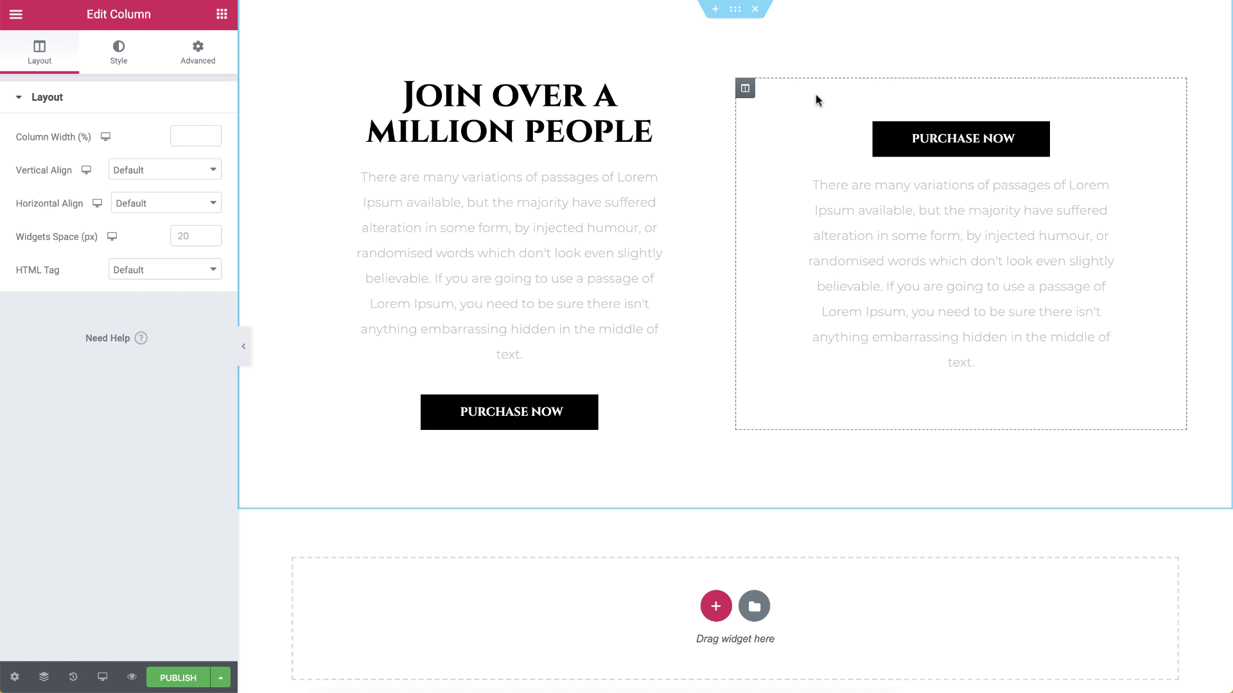
click(756, 36)
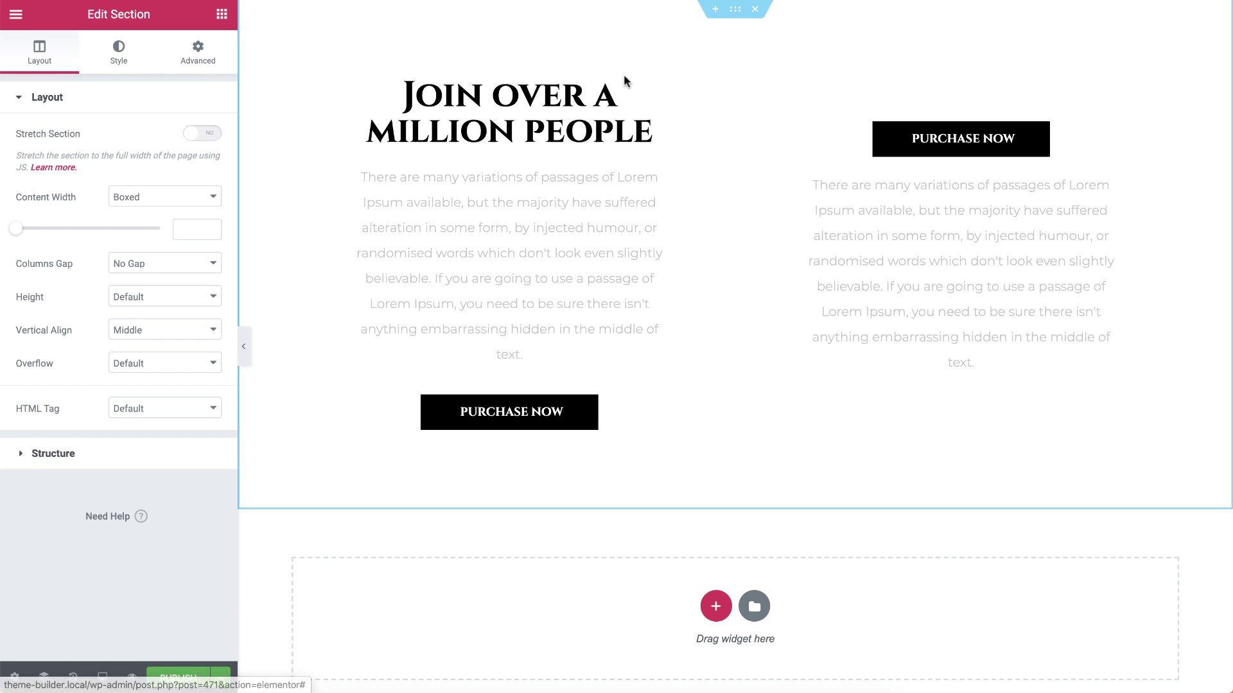
click(658, 89)
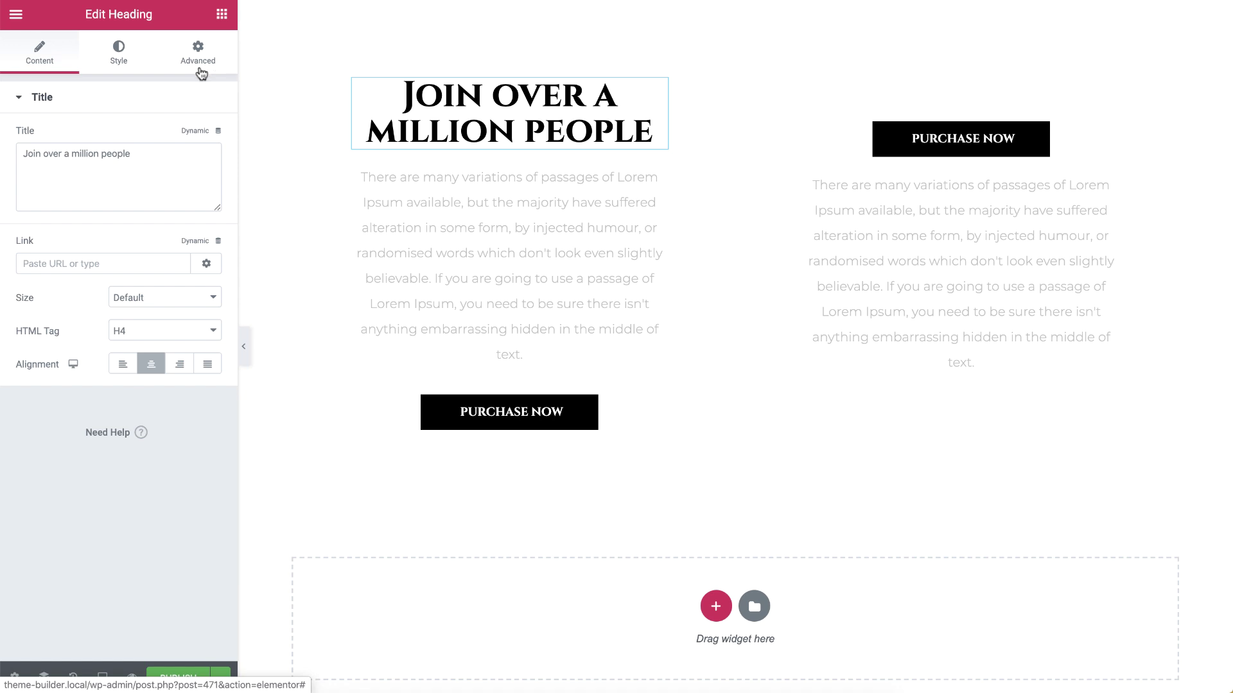
mouse_move(383, 60)
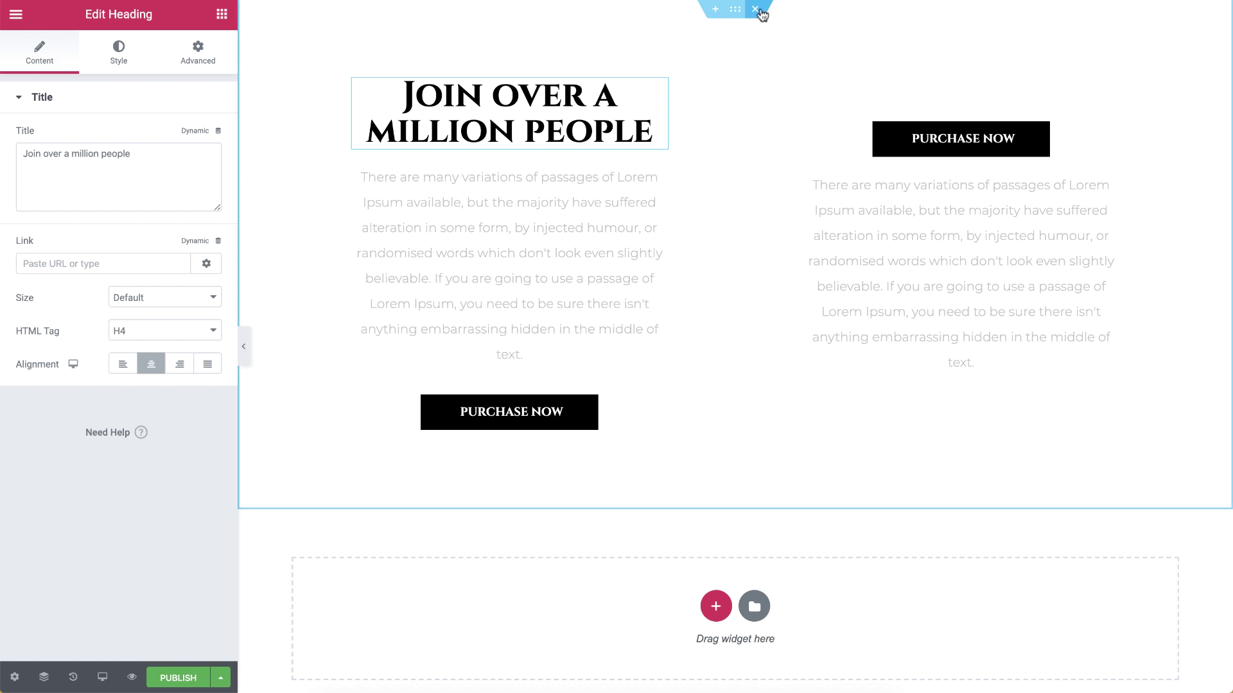
- Delete the two-column section and bring up the Select Your Structure column choices
click(756, 10)
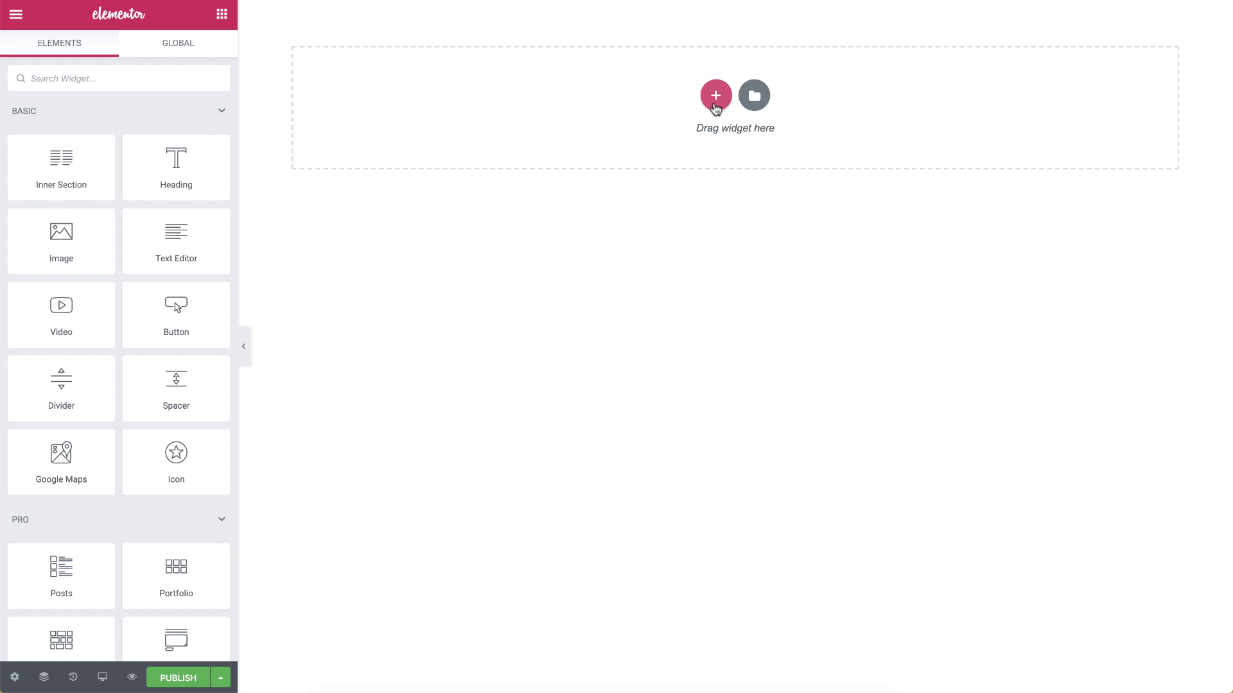
click(715, 96)
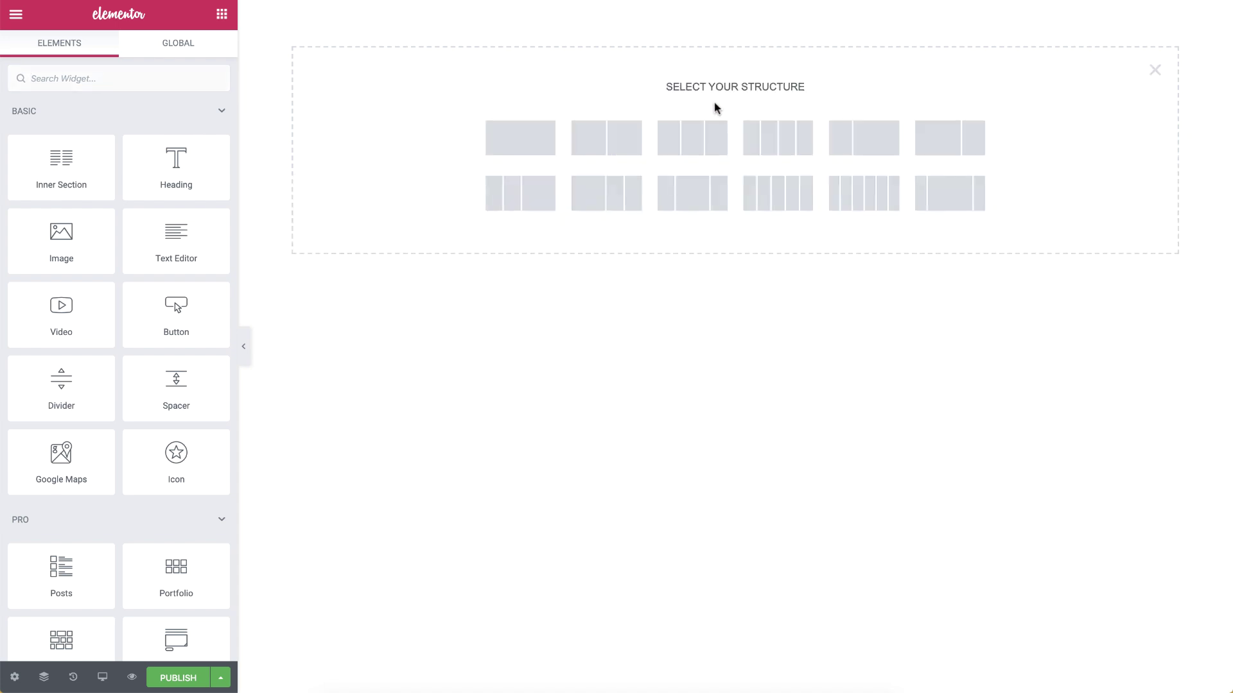